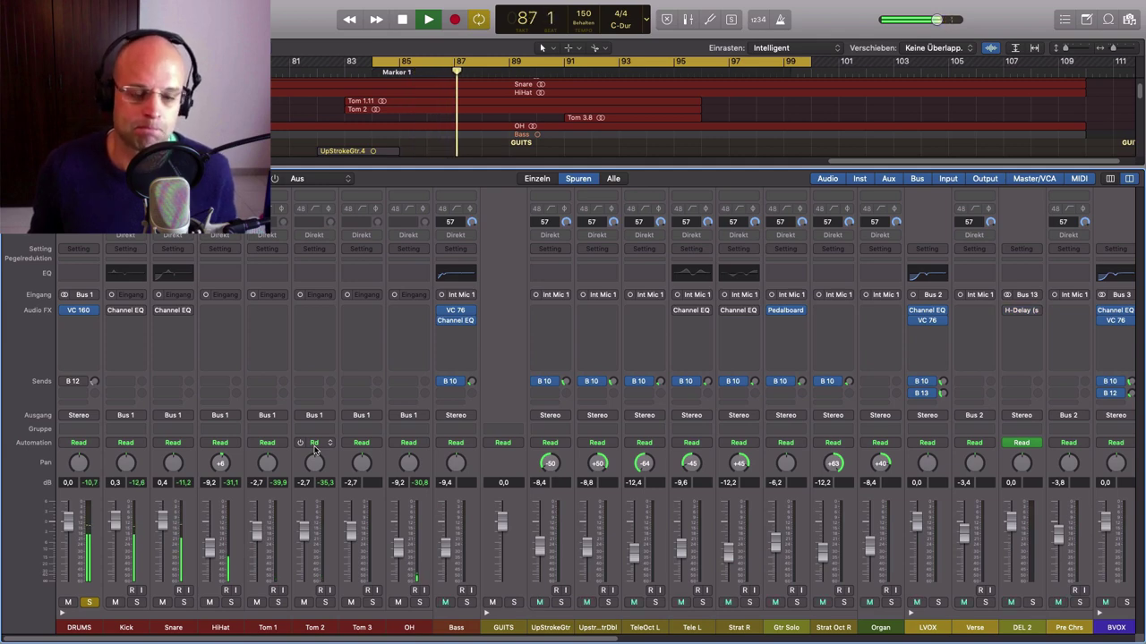
# - Stop playback and take the DRUMS channel out of solo
pyautogui.press('space')
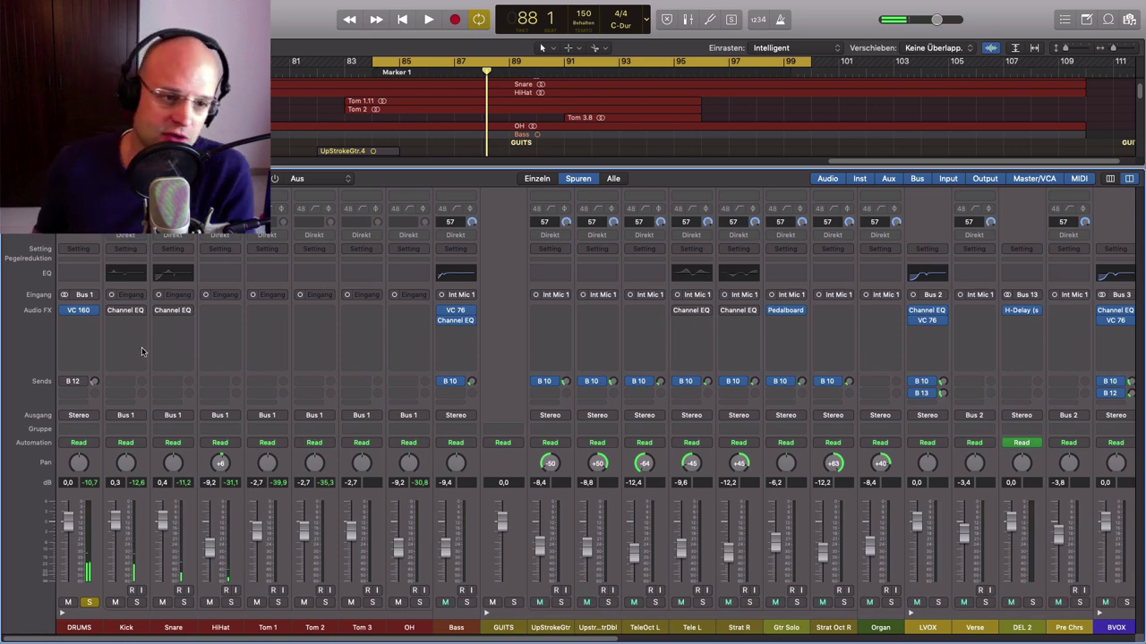
pyautogui.click(89, 603)
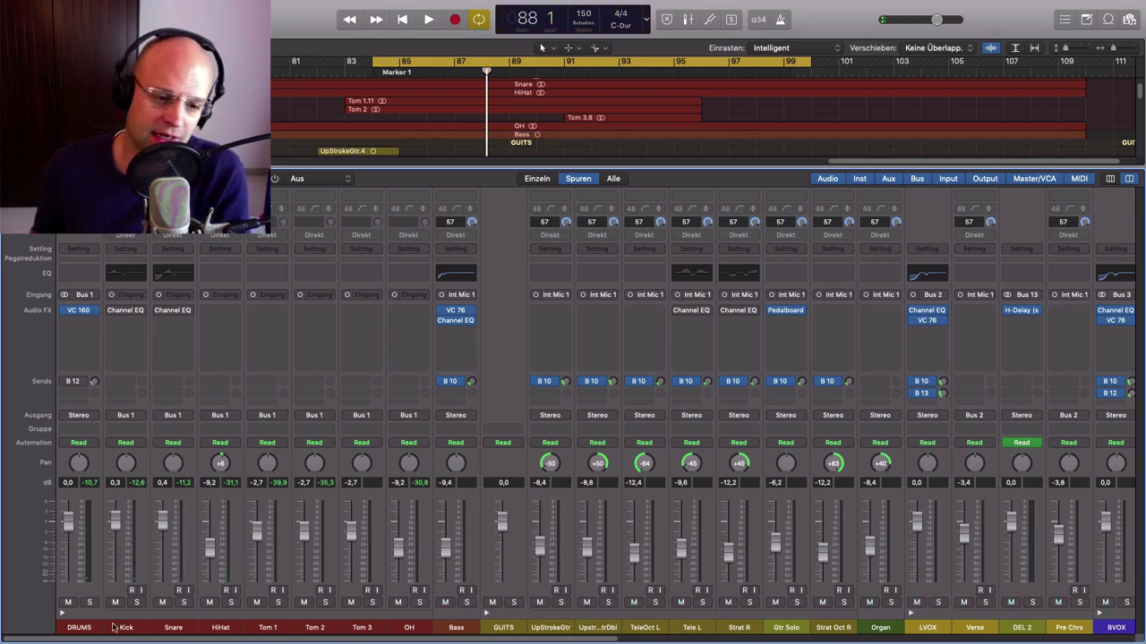
# - Insert a second mono Channel EQ on the Kick channel, below the existing one
pyautogui.click(125, 628)
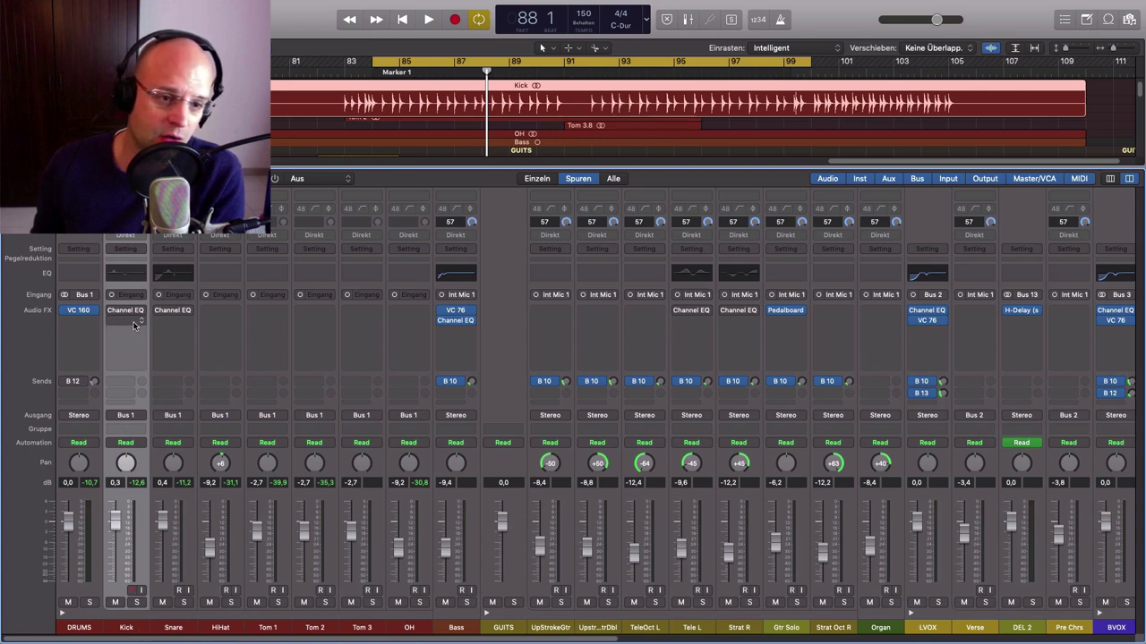
pyautogui.click(130, 342)
pyautogui.moveTo(152, 392)
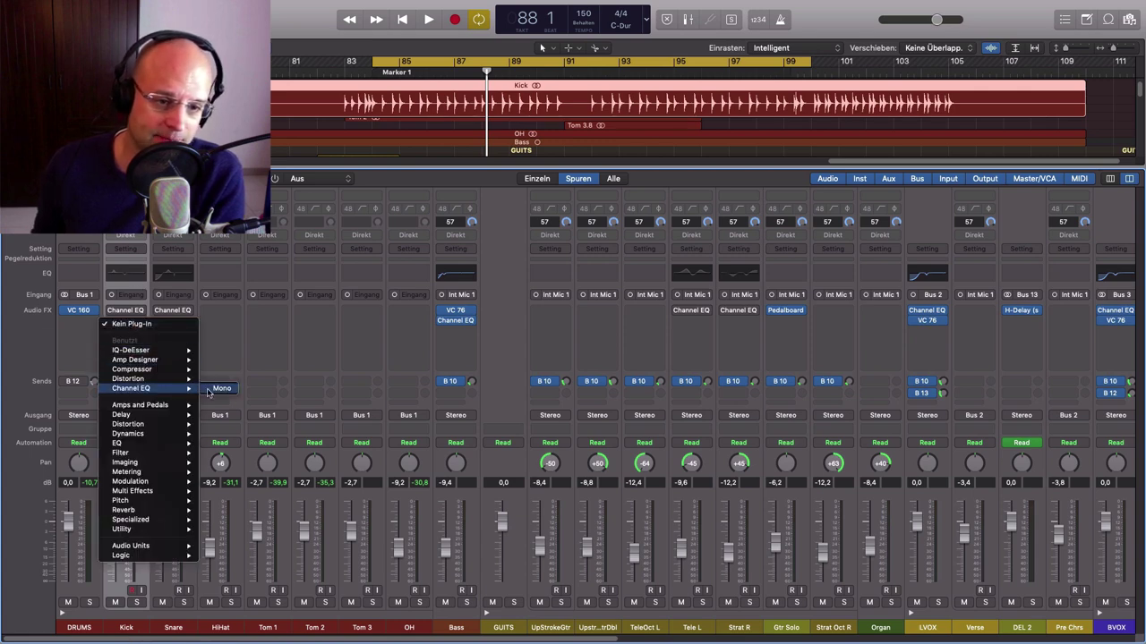
pyautogui.click(219, 389)
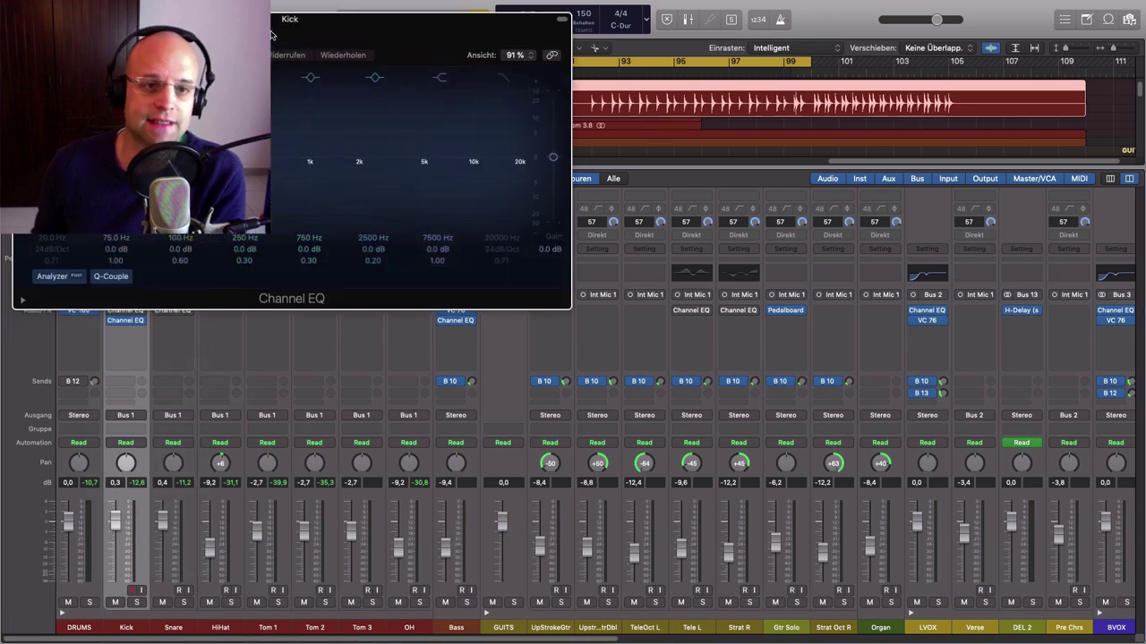
# - Enlarge the Kick's Channel EQ window to 113 % and reposition it so its controls are unobstructed
pyautogui.moveTo(271, 34); pyautogui.dragTo(457, 127)
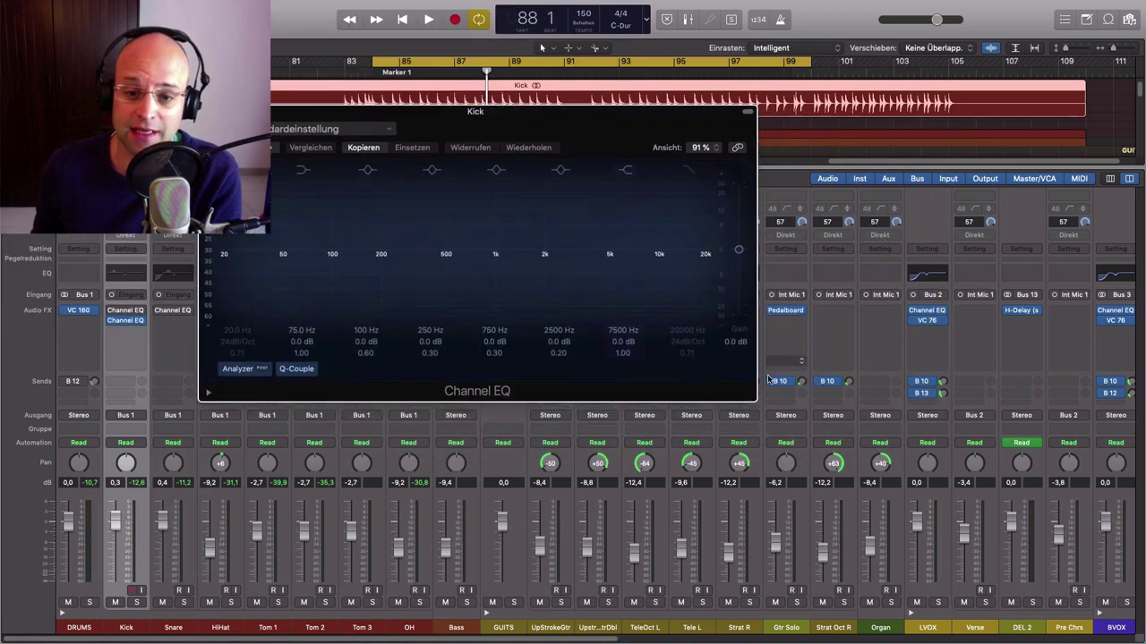
pyautogui.moveTo(750, 396); pyautogui.dragTo(885, 474)
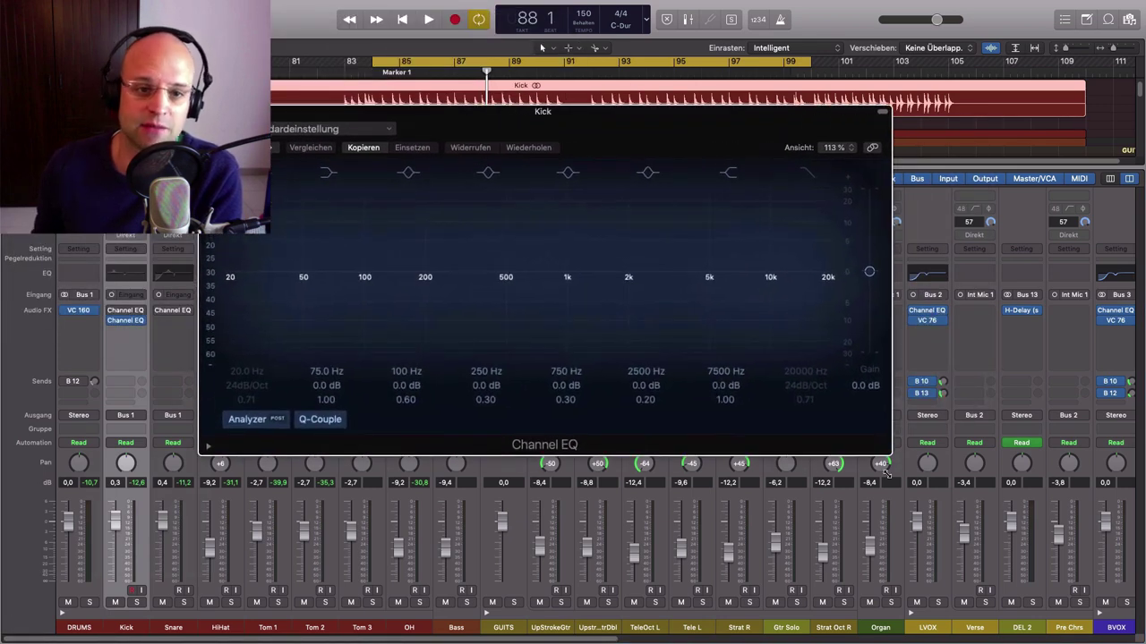
pyautogui.moveTo(581, 128); pyautogui.dragTo(658, 164)
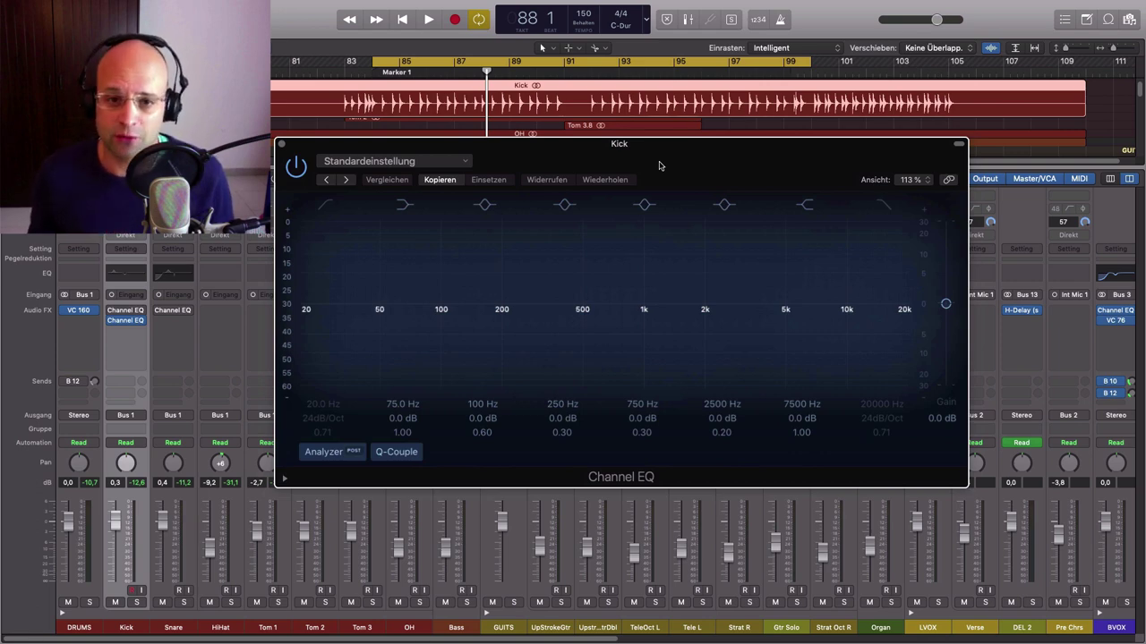
pyautogui.moveTo(659, 165); pyautogui.dragTo(693, 158)
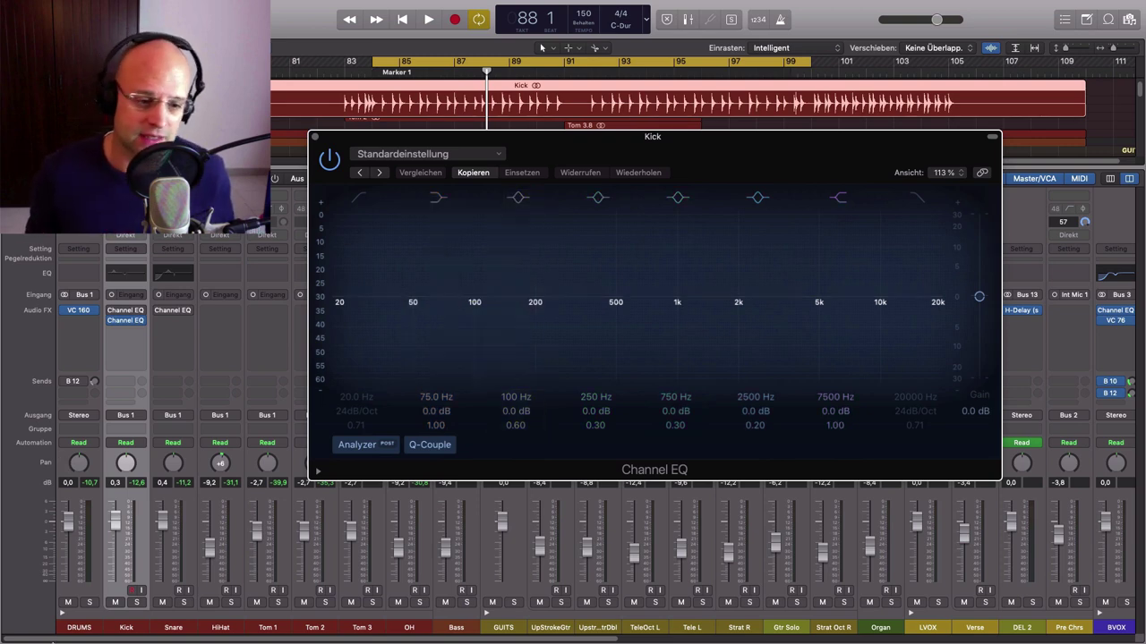
# - Solo the Kick channel and start playback with its EQ window in view
pyautogui.click(138, 604)
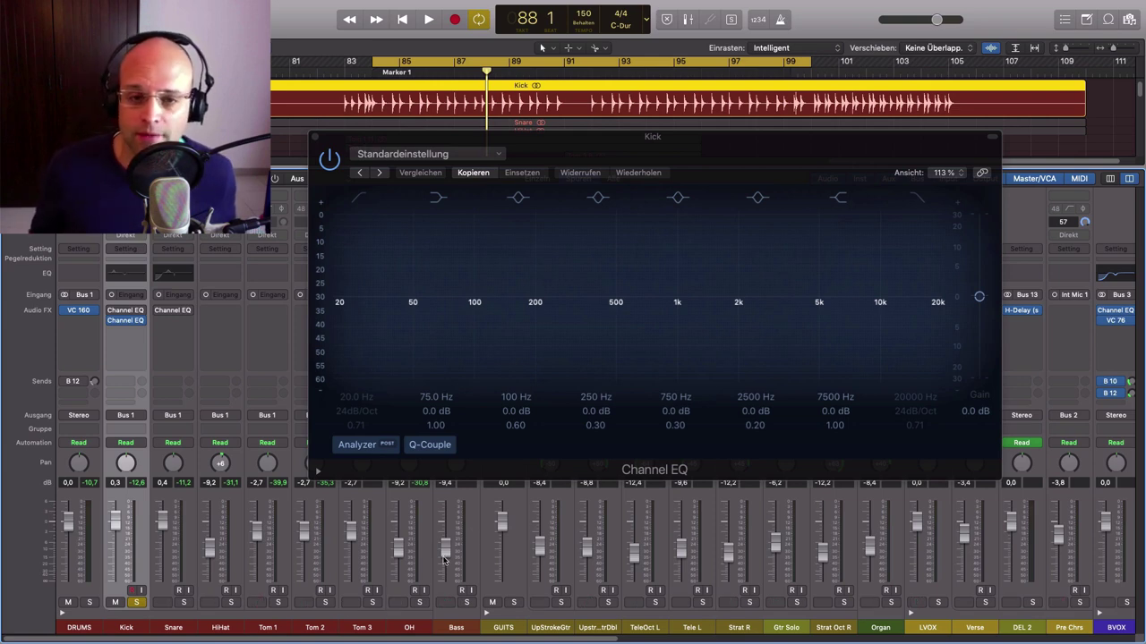
pyautogui.moveTo(793, 159); pyautogui.dragTo(757, 164)
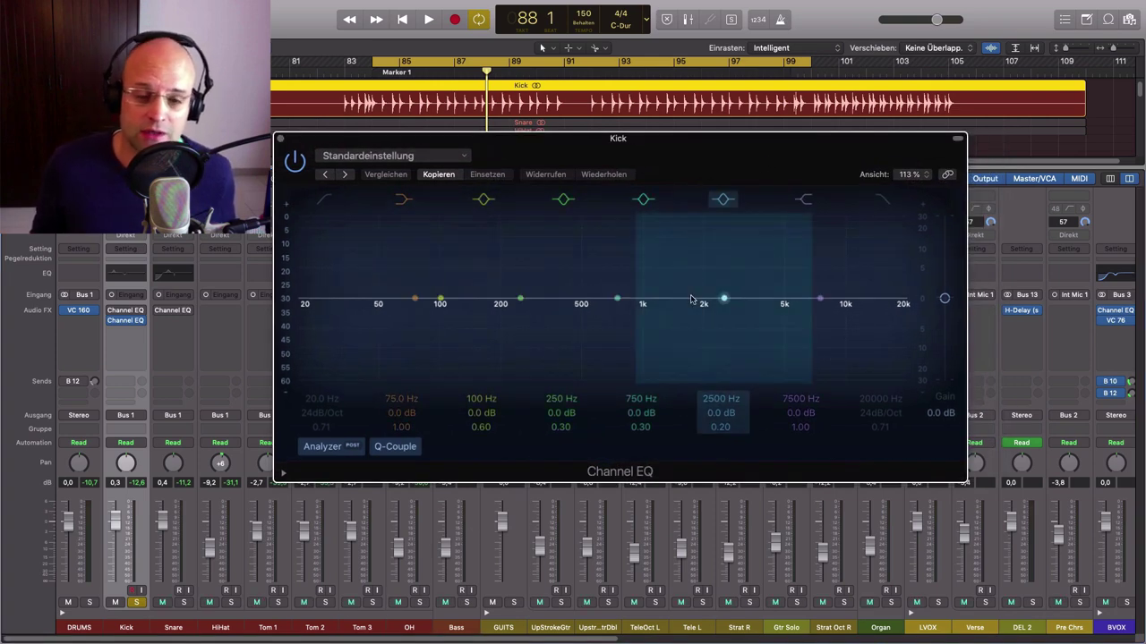
pyautogui.press('space')
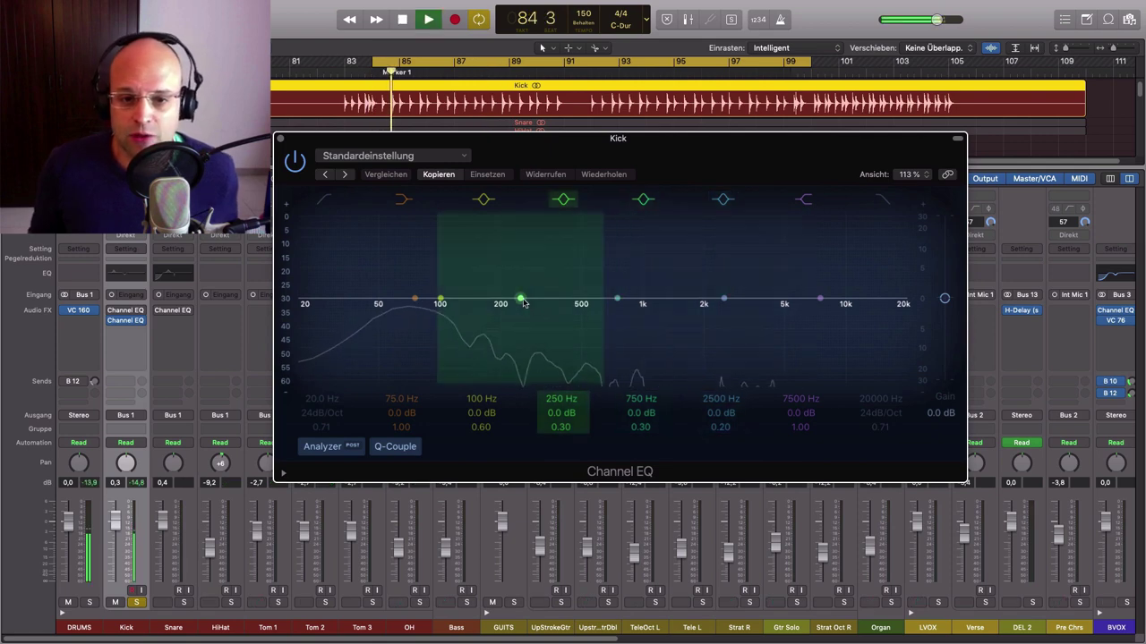
# - Turn the 250 Hz band into a narrow boost at 190 Hz, +22.5 dB, Q 4.80, stopping playback along the way
pyautogui.moveTo(520, 298); pyautogui.dragTo(504, 277)
pyautogui.moveTo(560, 427); pyautogui.dragTo(561, 389)
pyautogui.press('space')
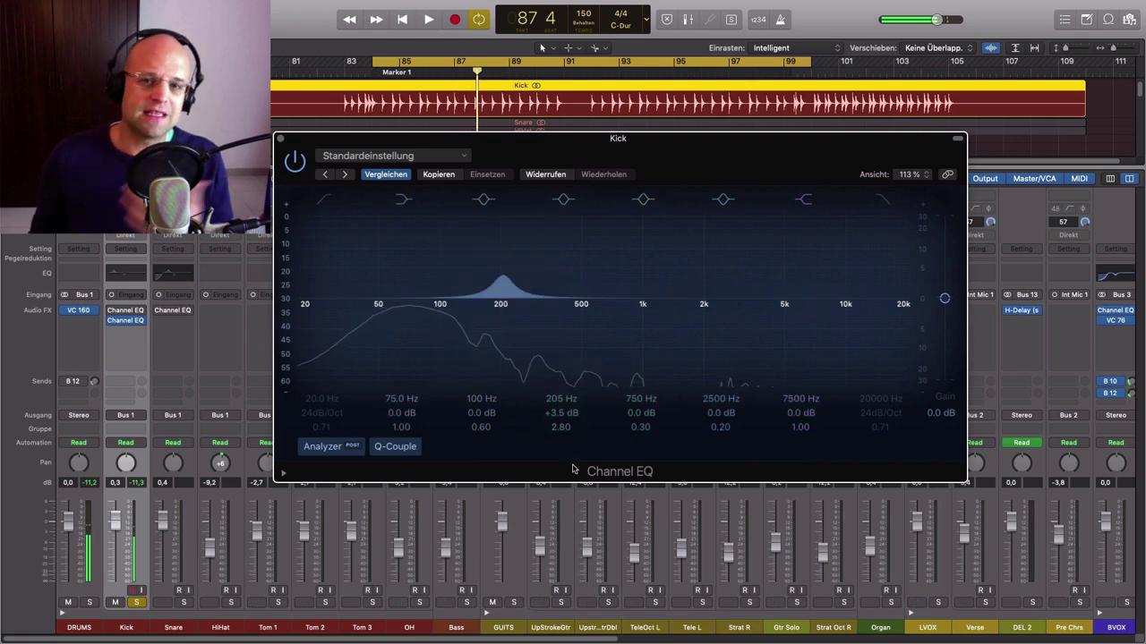
pyautogui.moveTo(504, 276); pyautogui.dragTo(496, 227)
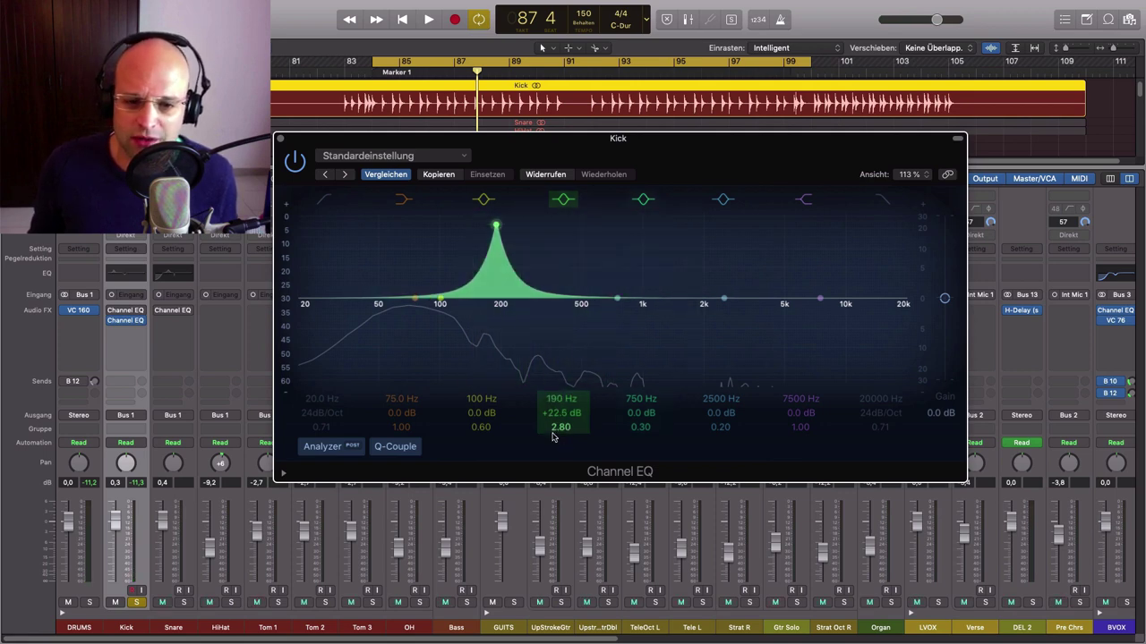
pyautogui.moveTo(560, 427); pyautogui.dragTo(560, 410)
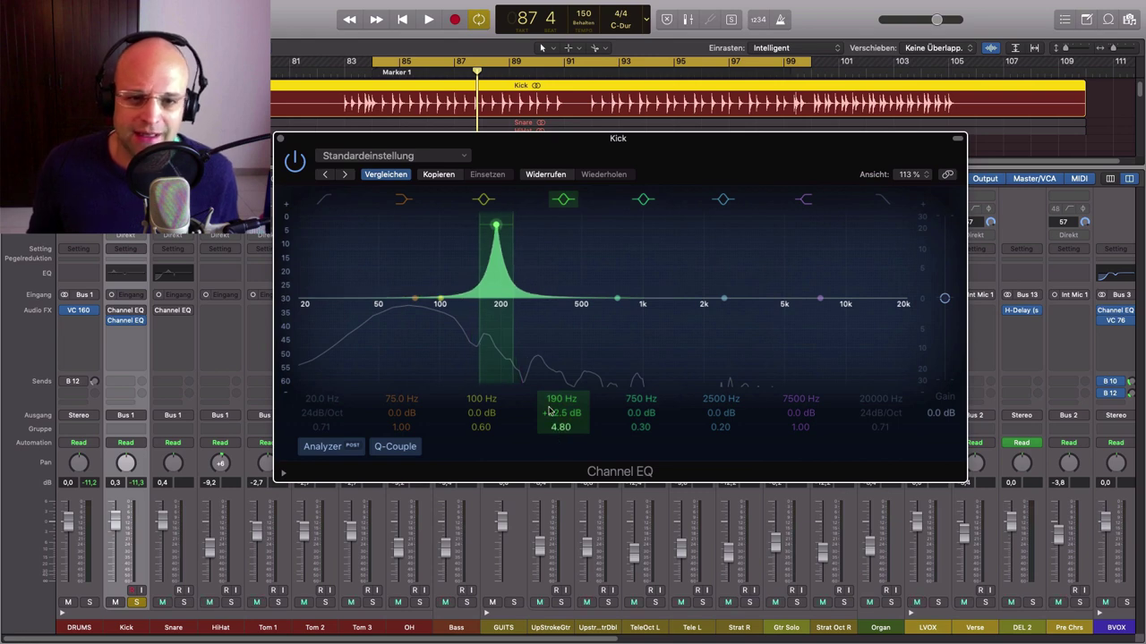
# - Sweep the narrow boost up to 365 Hz and down to 91 Hz at +5.5 dB, widening it to Q 2.80
pyautogui.moveTo(498, 227); pyautogui.dragTo(558, 229)
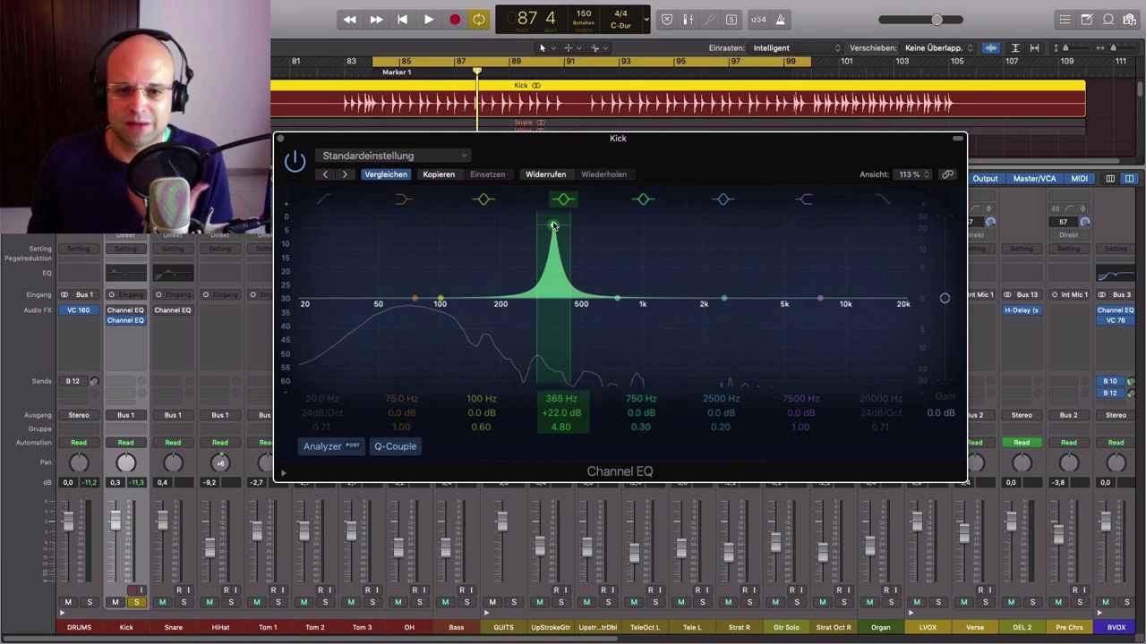
pyautogui.moveTo(553, 226); pyautogui.dragTo(555, 228)
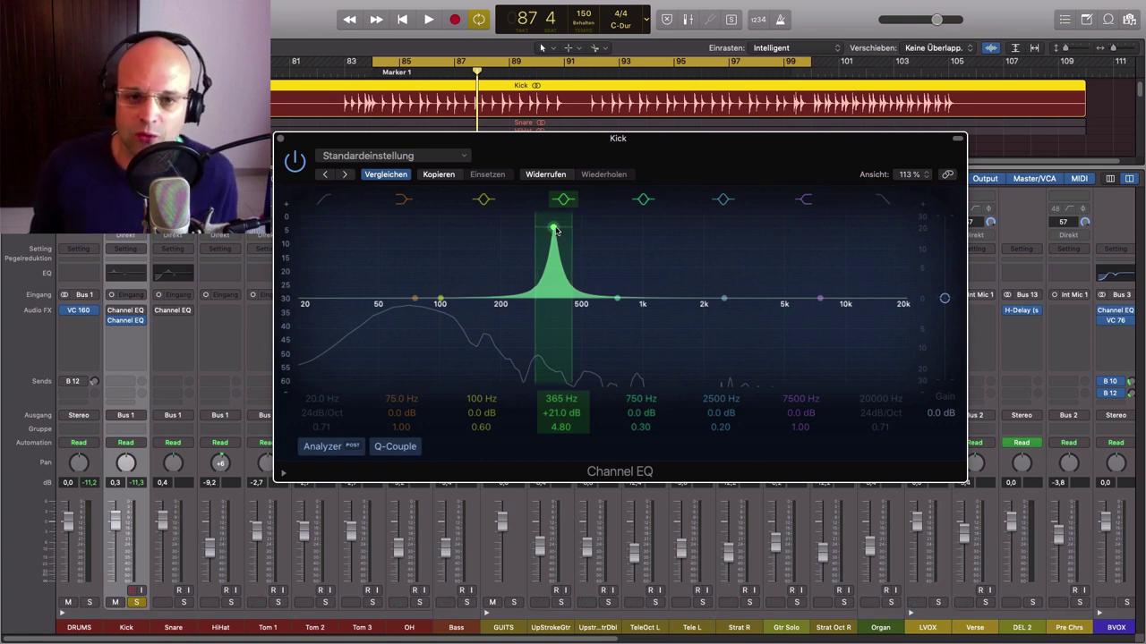
pyautogui.moveTo(555, 229); pyautogui.dragTo(434, 269)
pyautogui.scroll(-4, 498, 284)
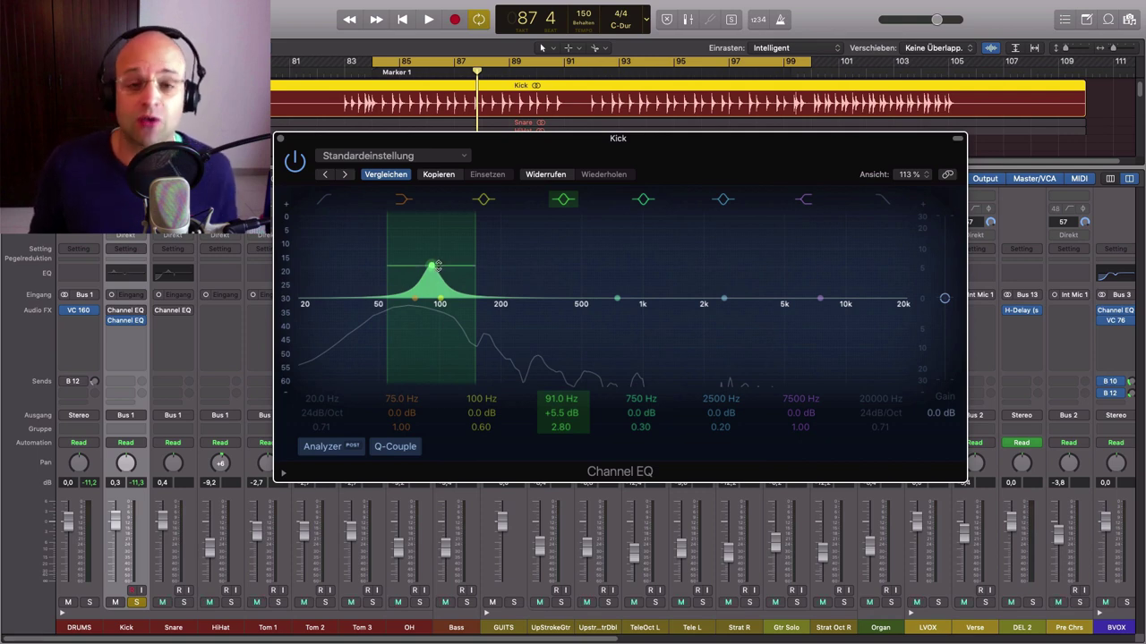
# - Sweep the boost upward during playback, stop, and turn it into a cut of -4.5 dB at 465 Hz
pyautogui.press('space')
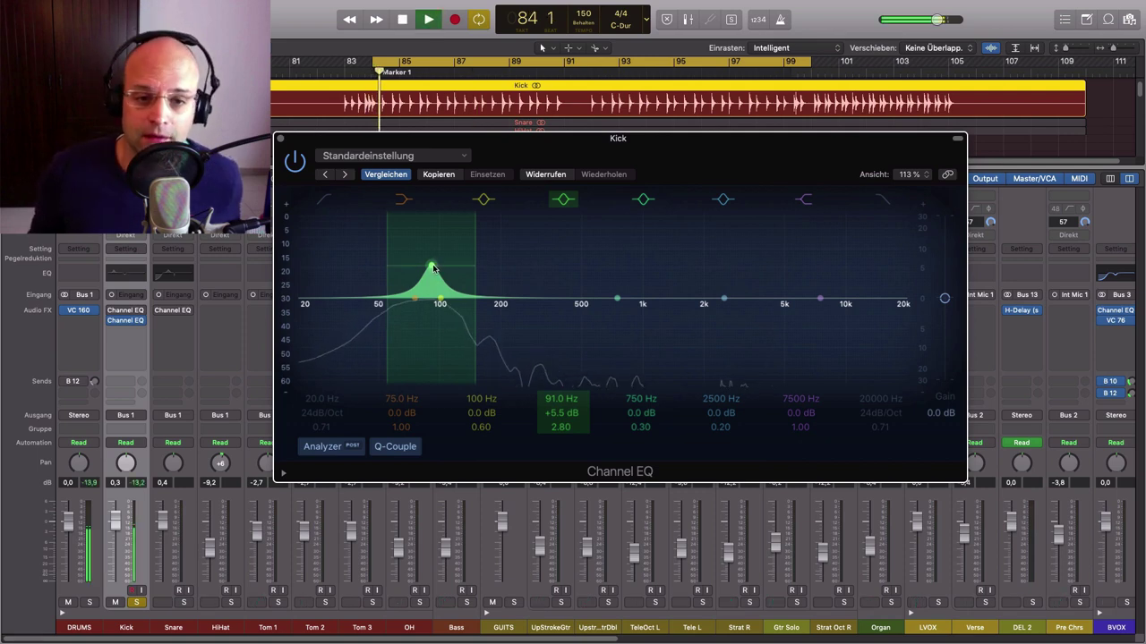
pyautogui.moveTo(435, 266); pyautogui.dragTo(590, 260)
pyautogui.press('space')
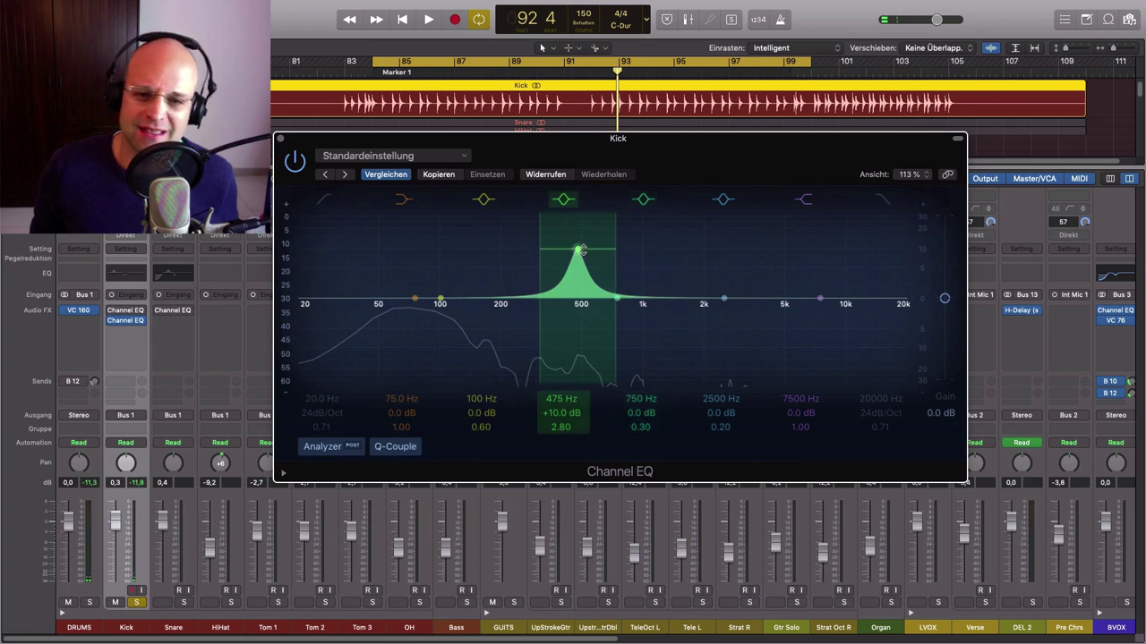
pyautogui.moveTo(578, 250); pyautogui.dragTo(578, 331)
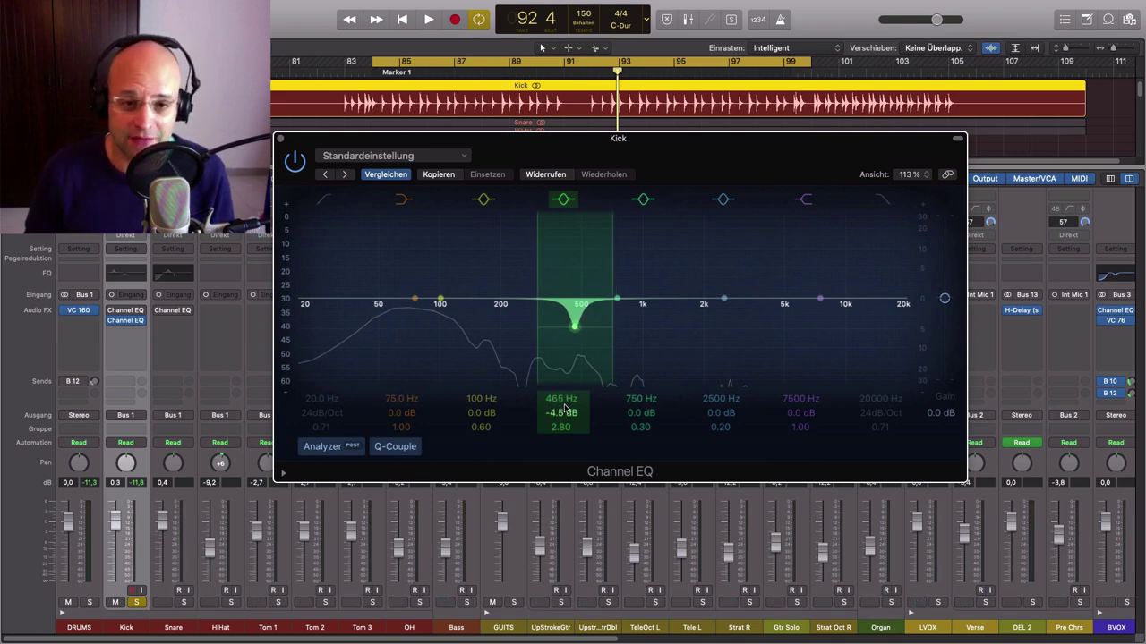
# - Boost the 2500 Hz band with Q 3.10 and sweep it during playback to 4650 Hz at +10.0 dB
pyautogui.moveTo(795, 170); pyautogui.dragTo(744, 170)
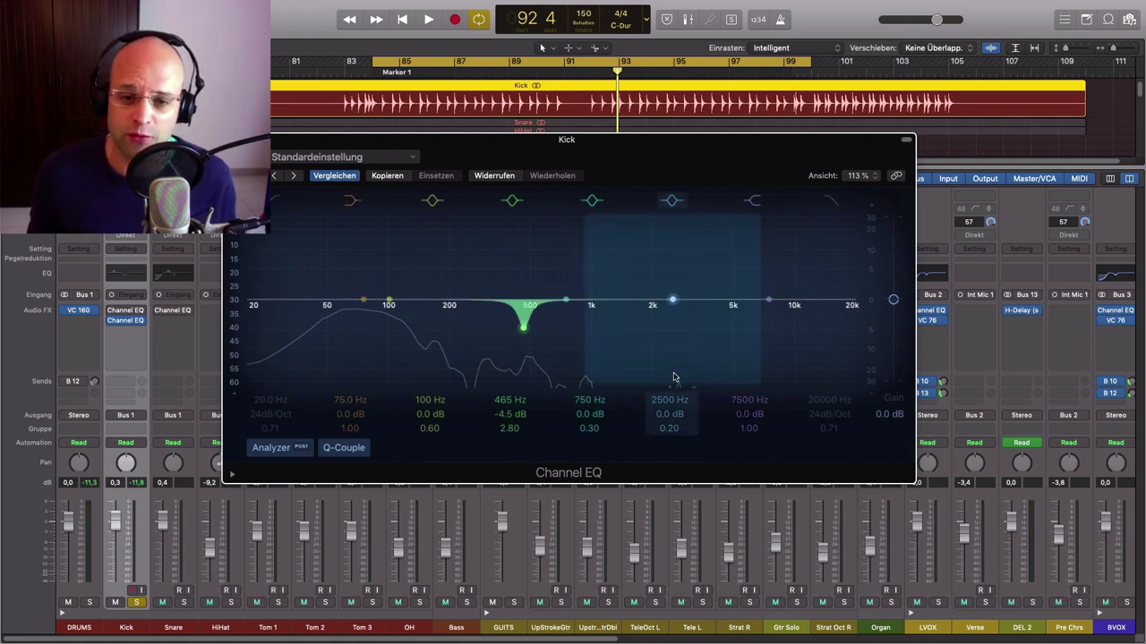
pyautogui.moveTo(673, 296); pyautogui.dragTo(672, 283)
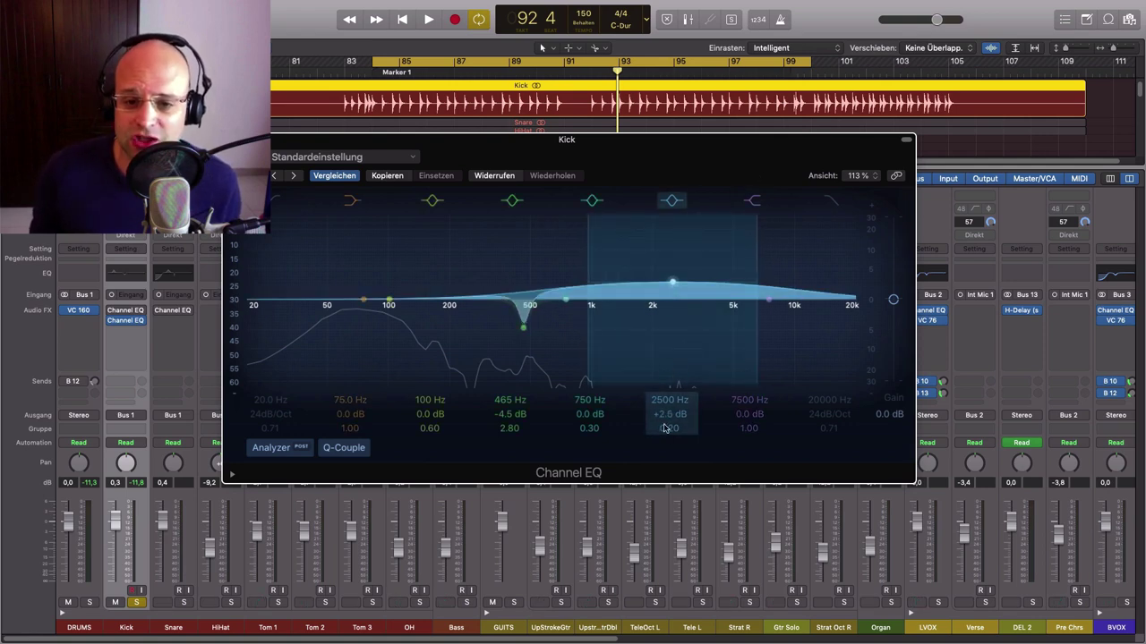
pyautogui.moveTo(662, 429); pyautogui.dragTo(662, 394)
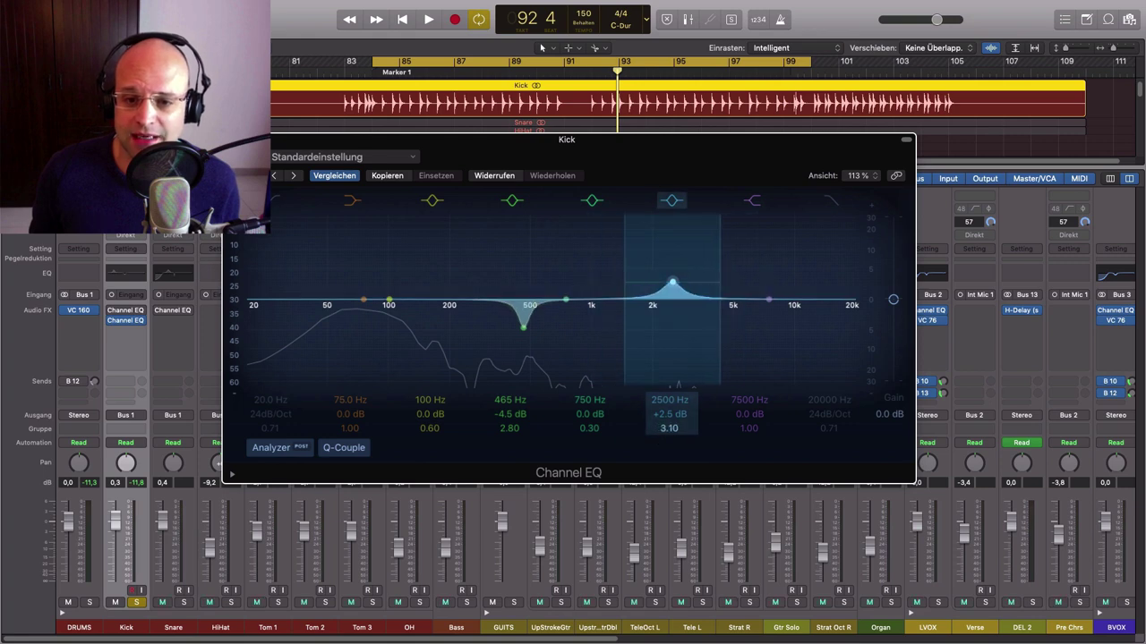
pyautogui.moveTo(670, 285); pyautogui.dragTo(657, 257)
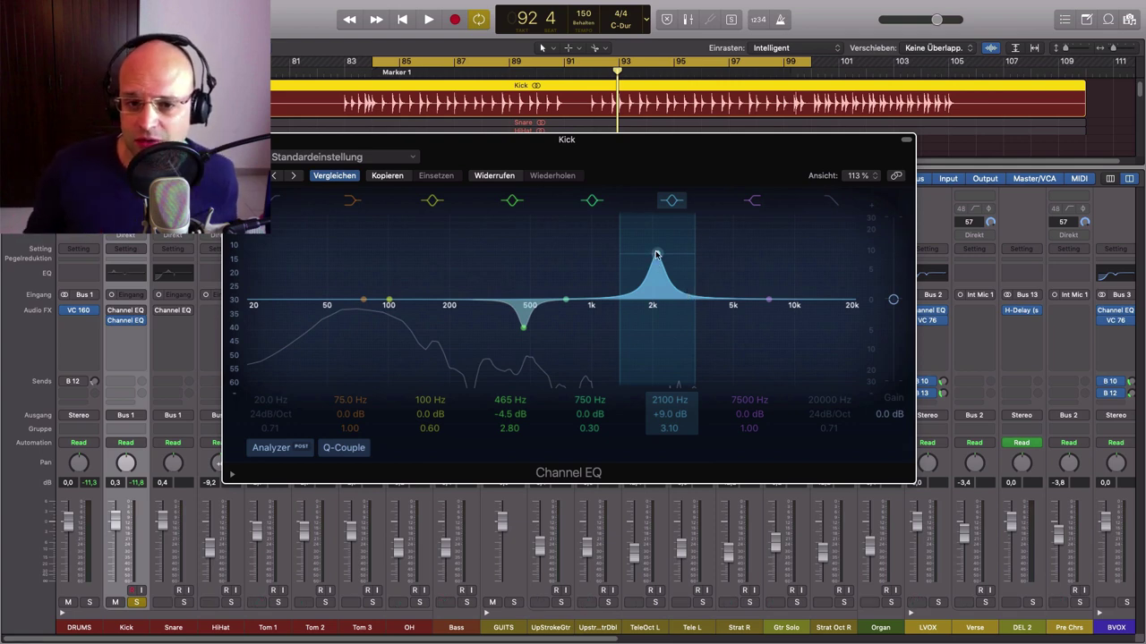
pyautogui.press('space')
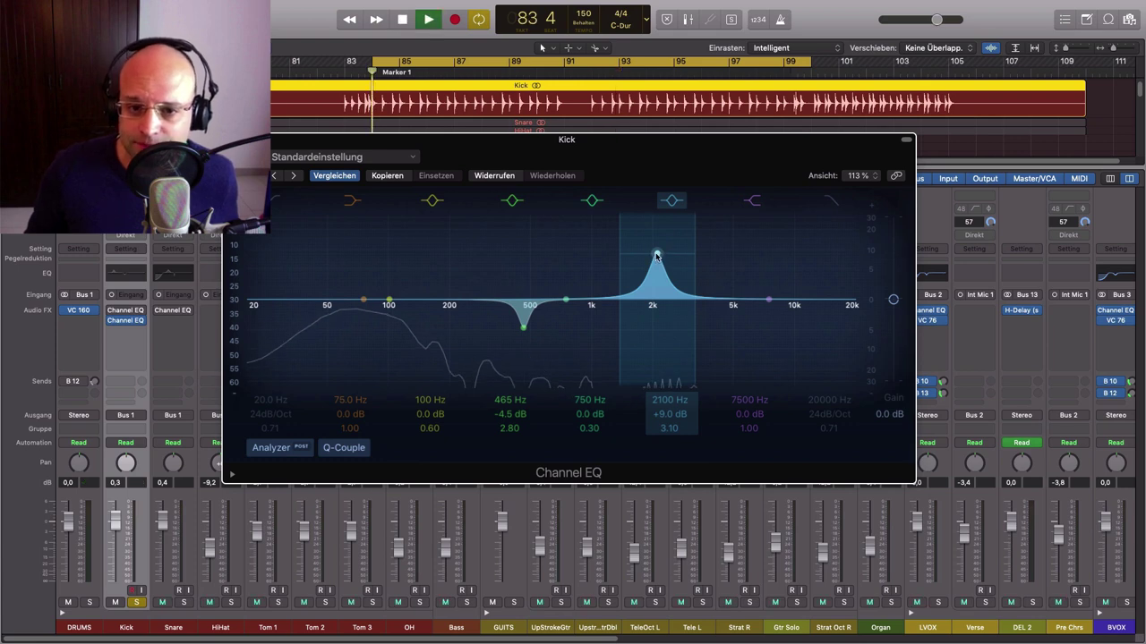
pyautogui.moveTo(658, 255); pyautogui.dragTo(731, 253)
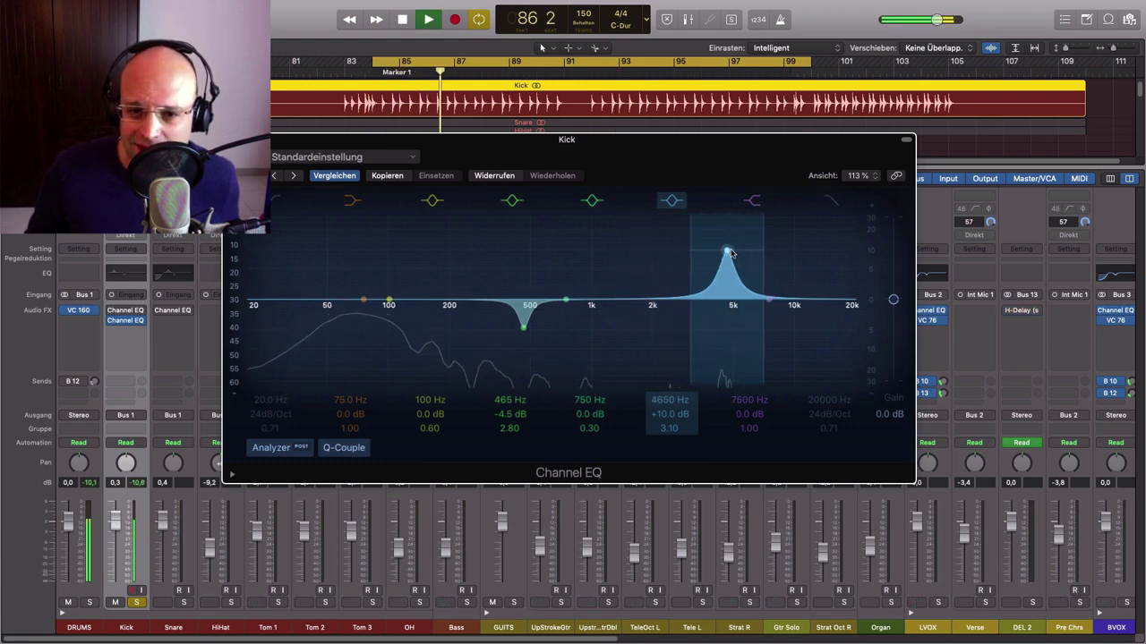
# - Compare the kick with the upper boost switched off and on, set that band to 4550 Hz, +2.5 dB, and stop playback
pyautogui.click(672, 200)
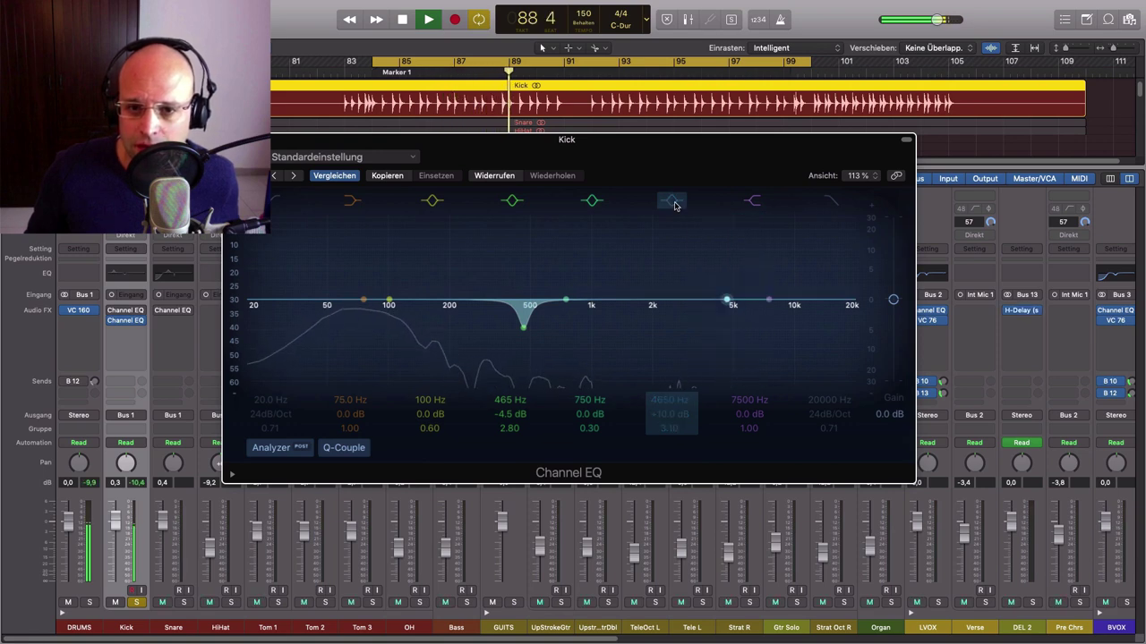
pyautogui.click(672, 200)
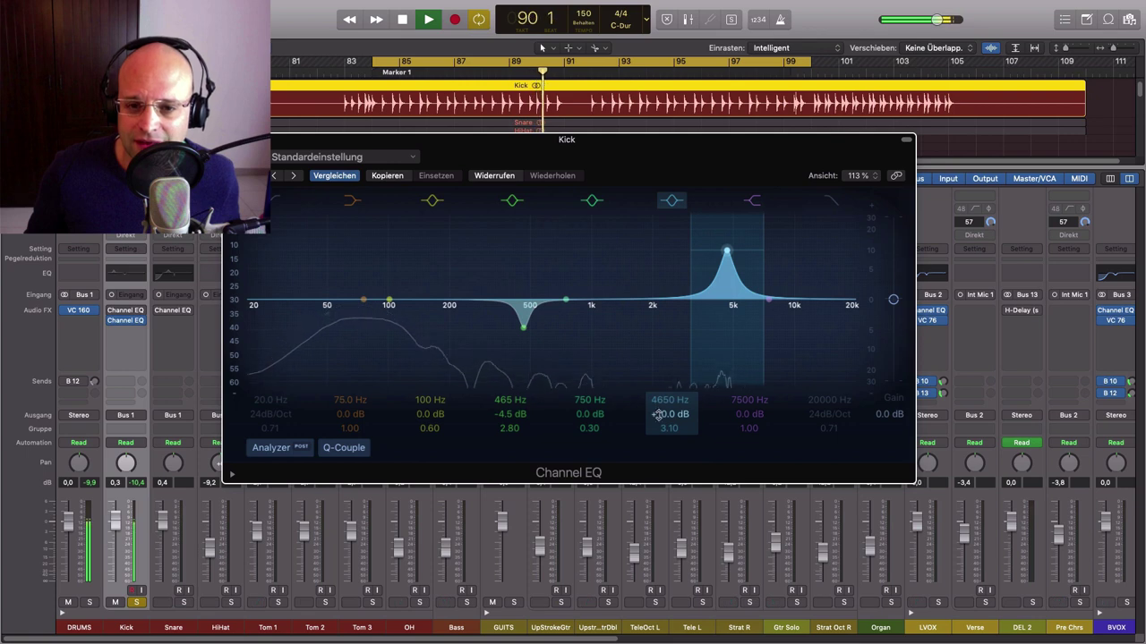
pyautogui.moveTo(658, 414); pyautogui.dragTo(665, 417)
pyautogui.press('space')
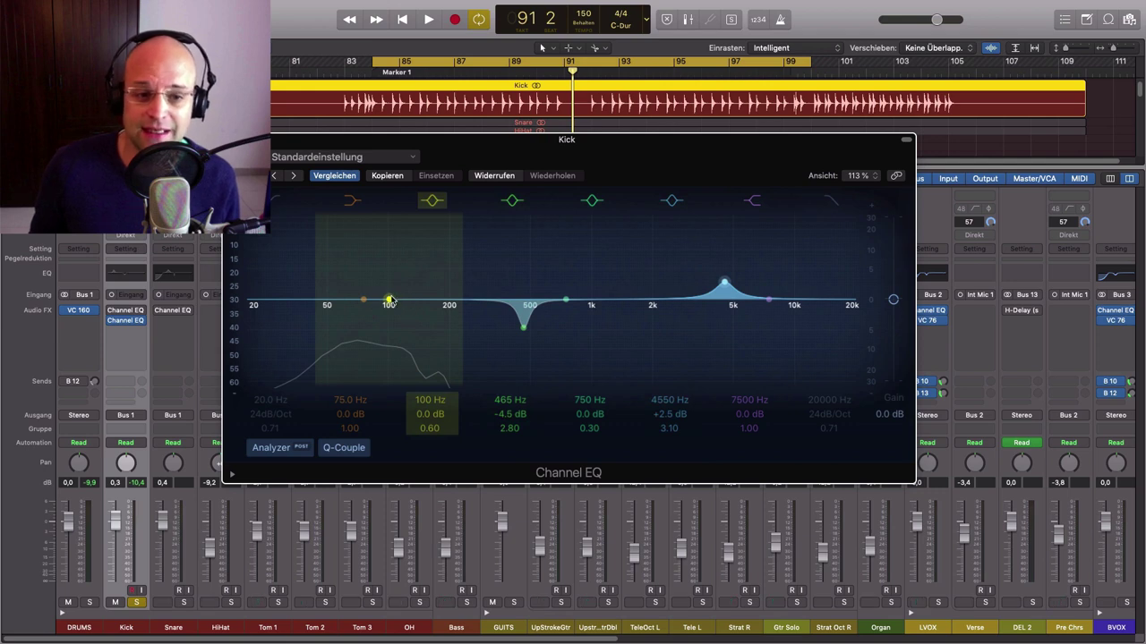
# - Move the low shelf to 46 Hz and set the 100 Hz band to 78 Hz, +2.5 dB, Q 11.0
pyautogui.moveTo(389, 301)
pyautogui.mouseDown()
pyautogui.moveTo(361, 299)
pyautogui.moveTo(397, 287)
pyautogui.moveTo(343, 303)
pyautogui.moveTo(403, 300)
pyautogui.mouseUp()
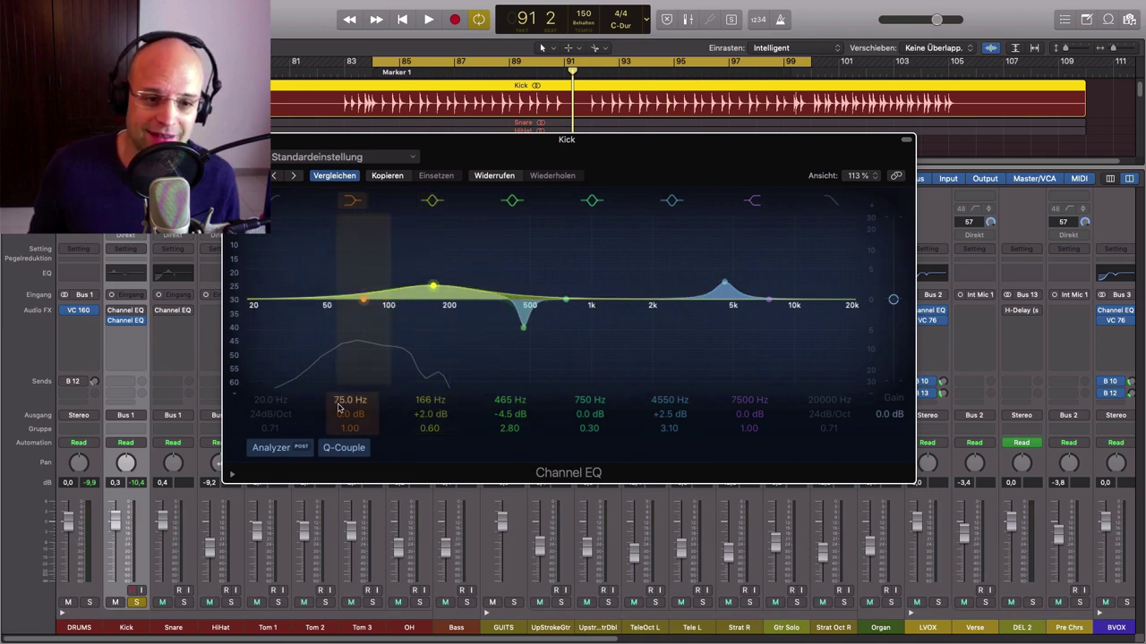
pyautogui.moveTo(338, 408); pyautogui.dragTo(339, 428)
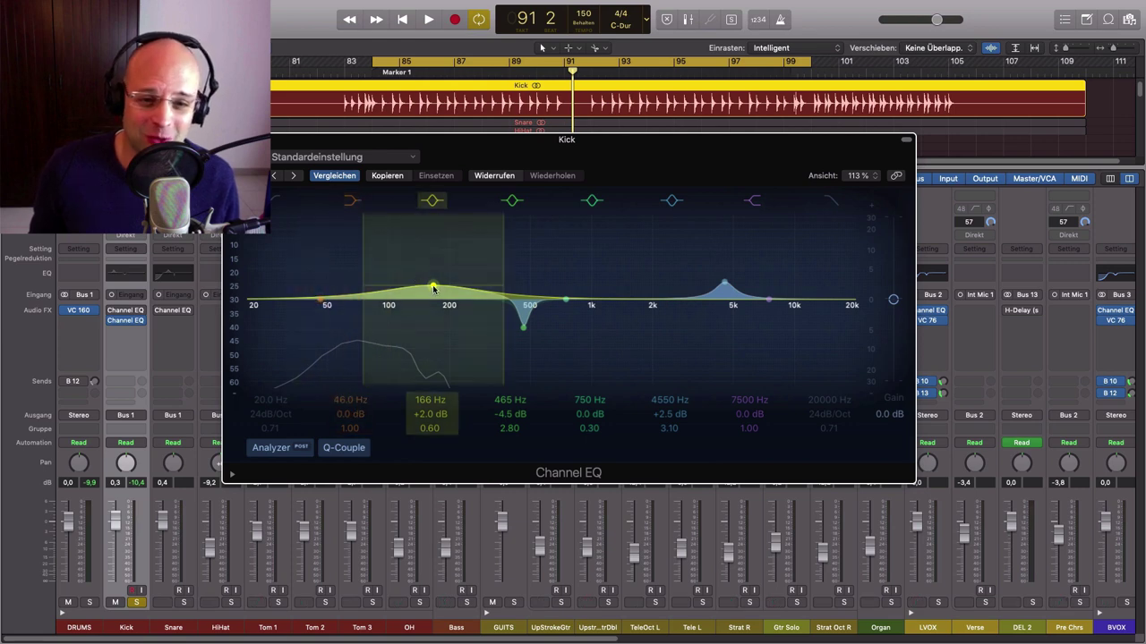
pyautogui.moveTo(433, 289); pyautogui.dragTo(366, 296)
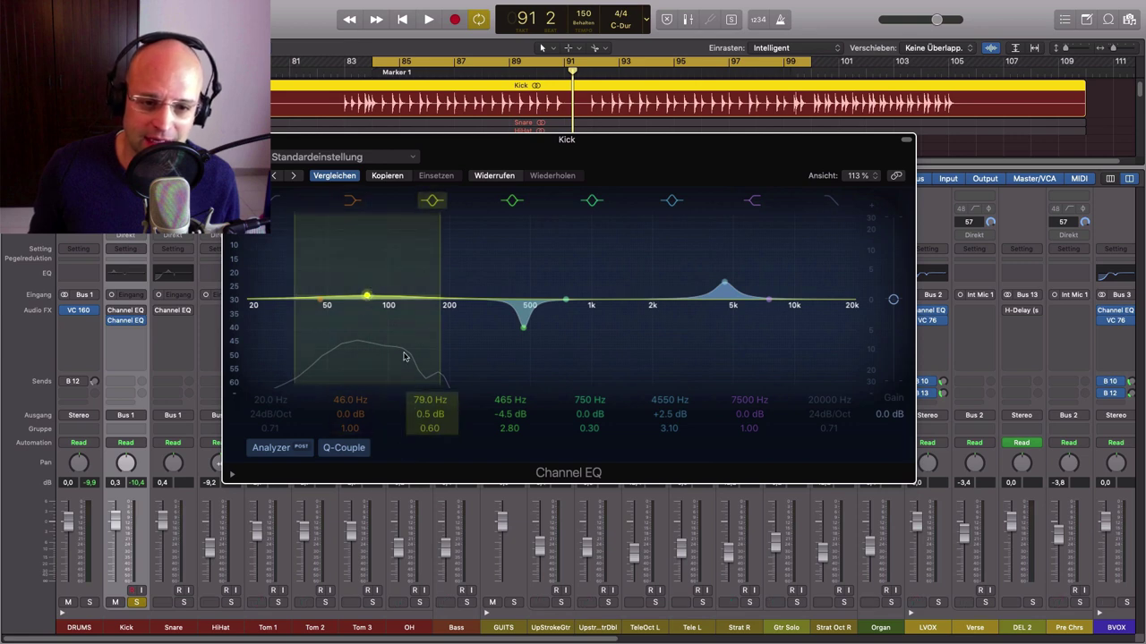
pyautogui.moveTo(367, 296); pyautogui.dragTo(366, 281)
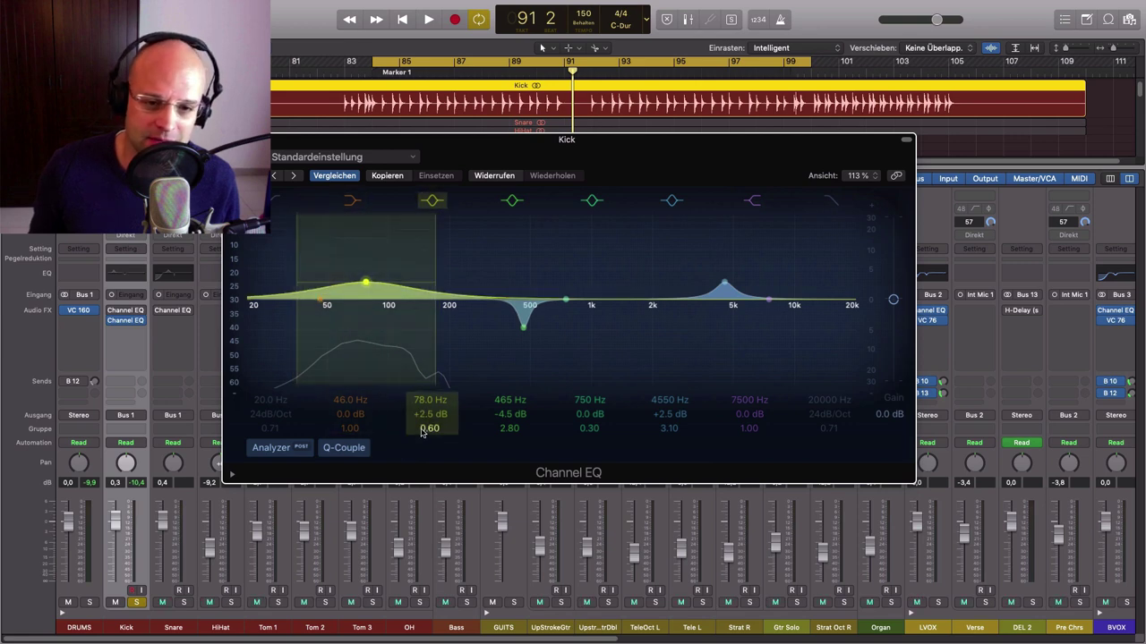
pyautogui.moveTo(425, 429); pyautogui.dragTo(424, 376)
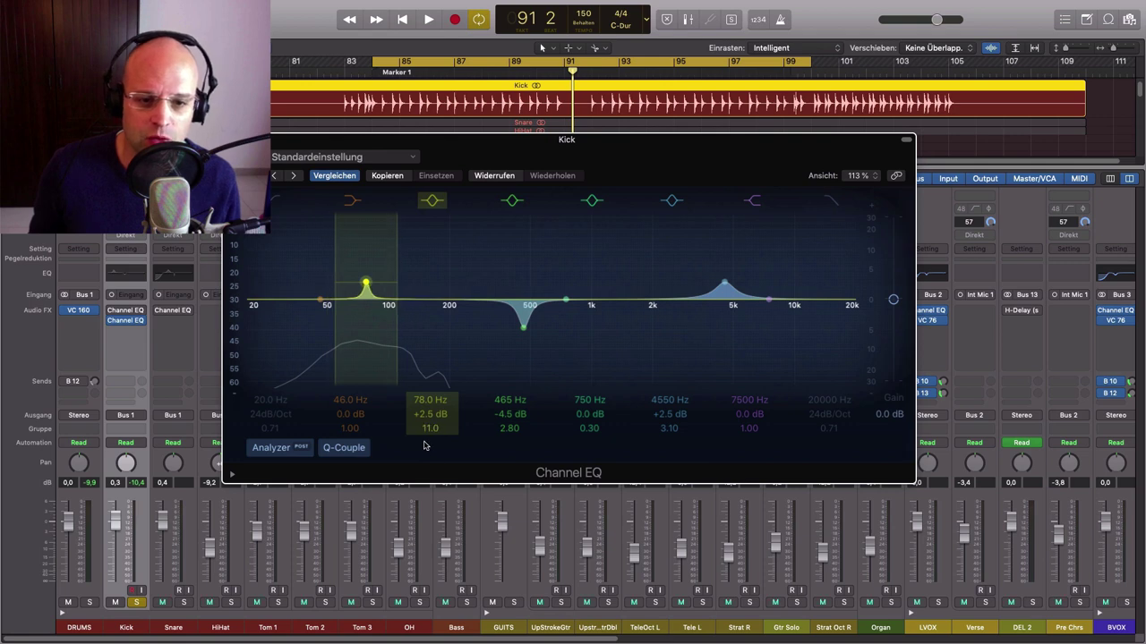
# - Set the low boost's Q to 3.80, sweep it upward during playback, and settle it at 87 Hz, +4.5 dB
pyautogui.moveTo(396, 237); pyautogui.dragTo(411, 237)
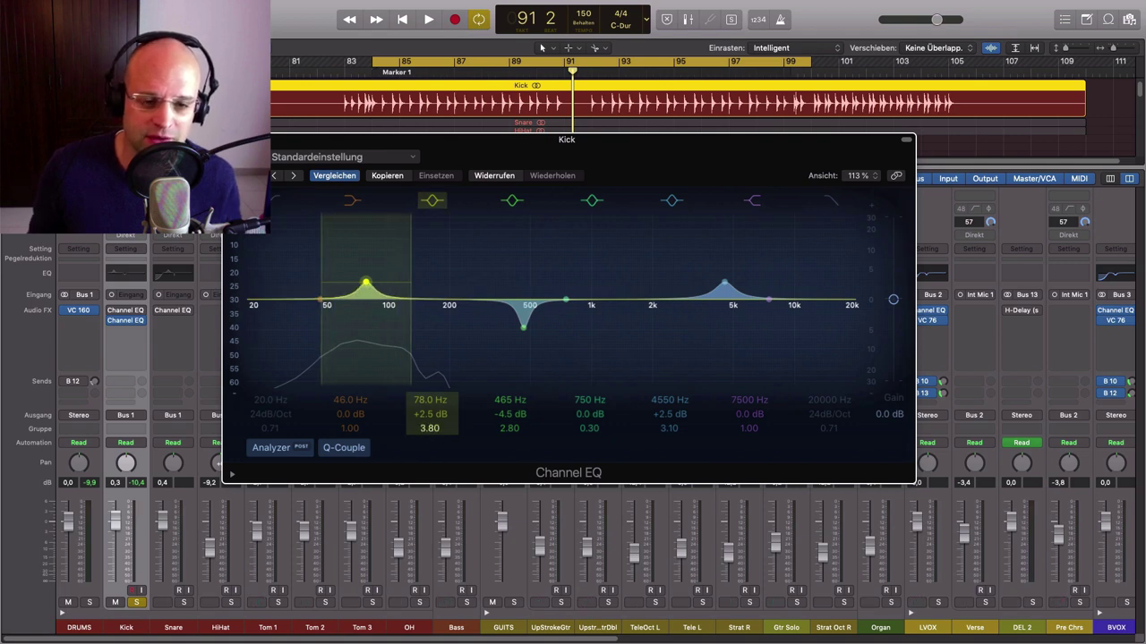
pyautogui.press('space')
pyautogui.moveTo(363, 284)
pyautogui.mouseDown()
pyautogui.moveTo(379, 300)
pyautogui.moveTo(327, 301)
pyautogui.moveTo(341, 276)
pyautogui.moveTo(376, 278)
pyautogui.mouseUp()
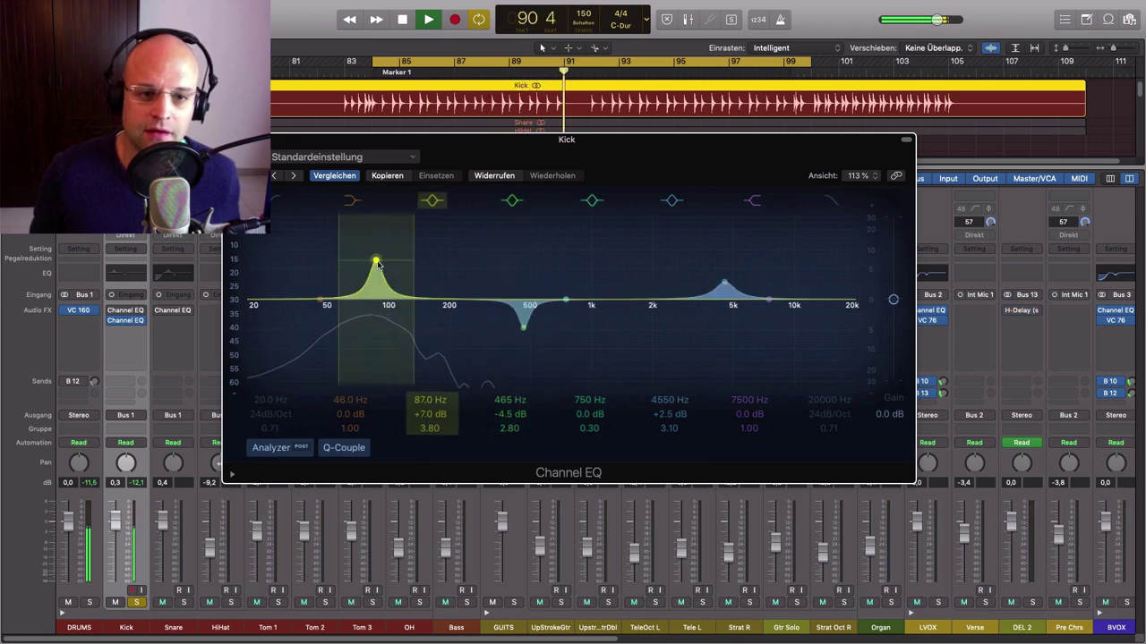
pyautogui.moveTo(376, 262); pyautogui.dragTo(380, 240)
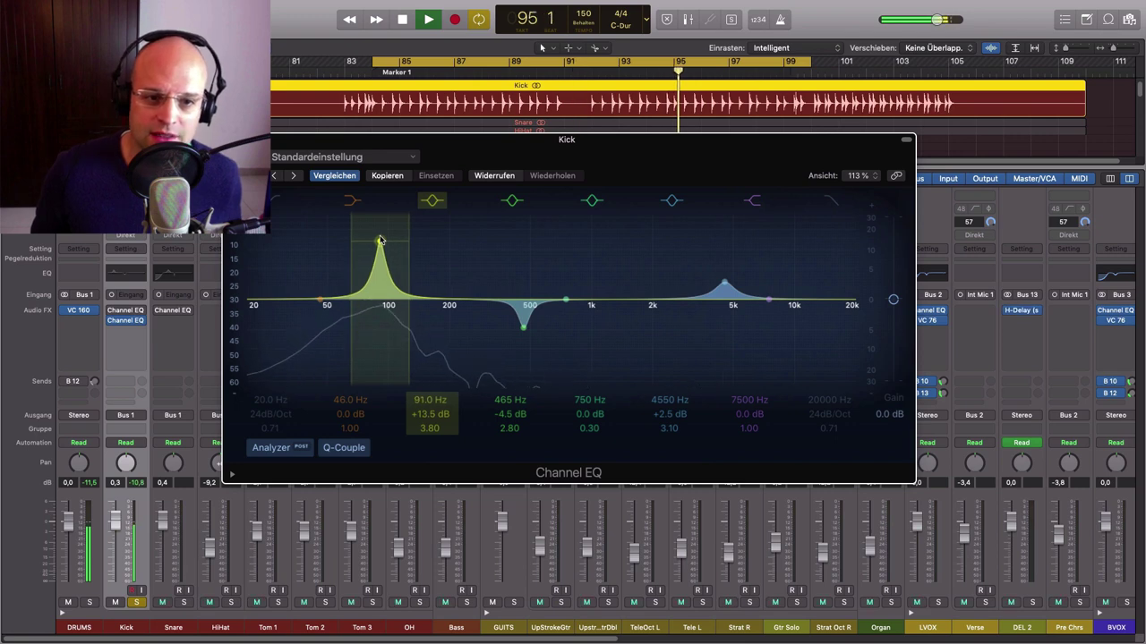
pyautogui.moveTo(380, 240); pyautogui.dragTo(377, 271)
# - Compare the kick with the 87 Hz boost switched off and on, and stop playback
pyautogui.click(431, 201)
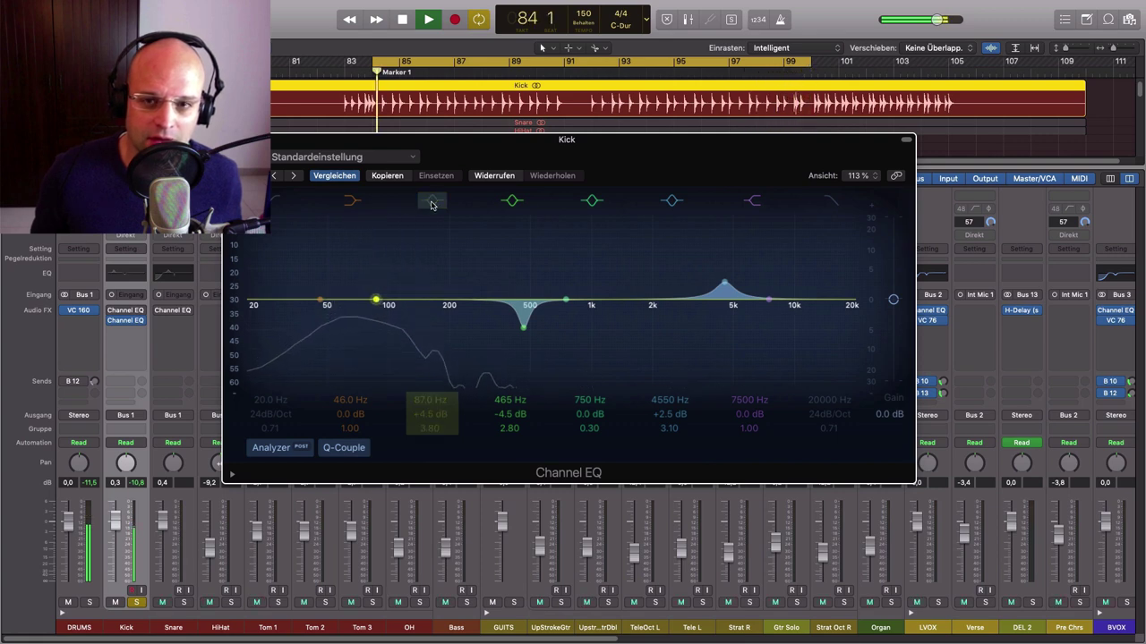
pyautogui.click(431, 203)
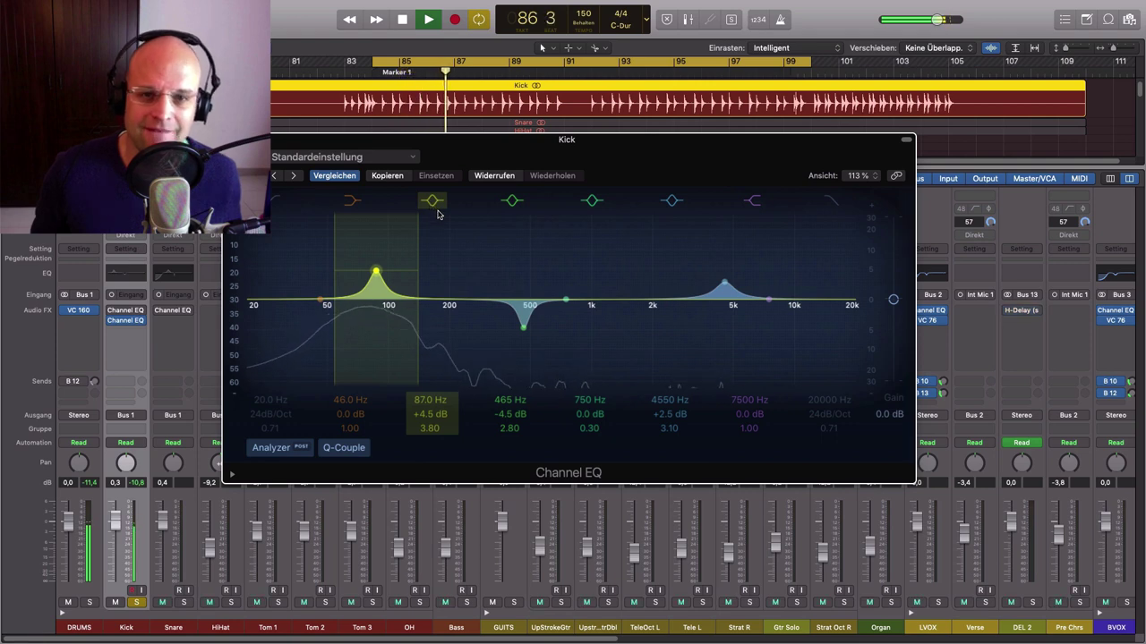
pyautogui.press('space')
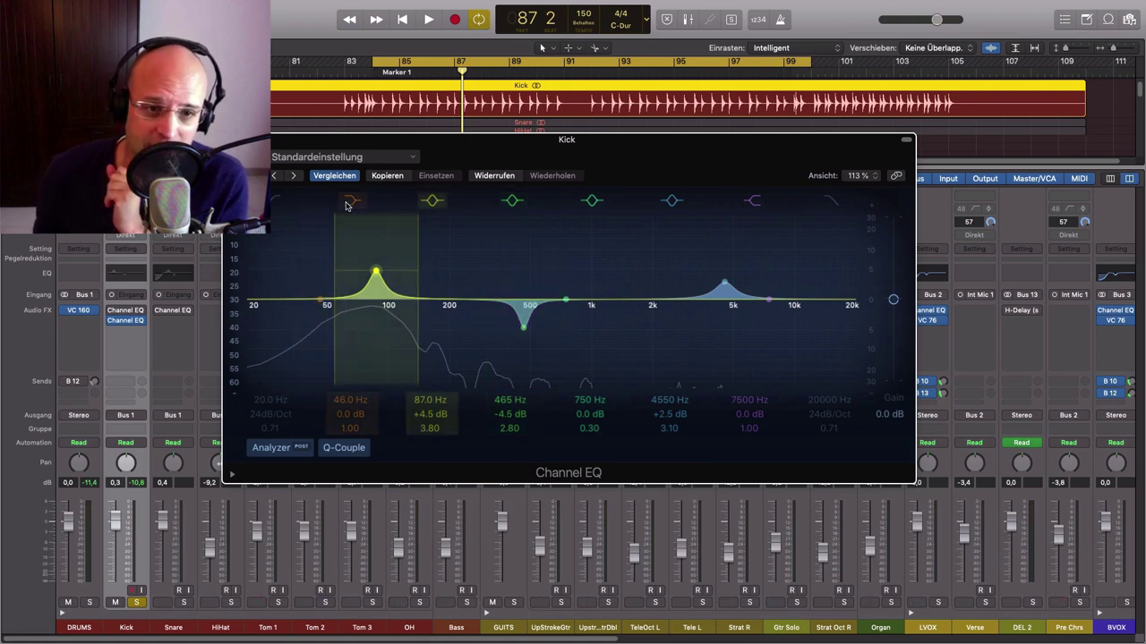
# - Switch off the 87 Hz band and set the 750 Hz band to 56 Hz, +5.0 dB, Q 1.40 during playback
pyautogui.moveTo(565, 300)
pyautogui.mouseDown()
pyautogui.moveTo(306, 301)
pyautogui.moveTo(334, 296)
pyautogui.mouseUp()
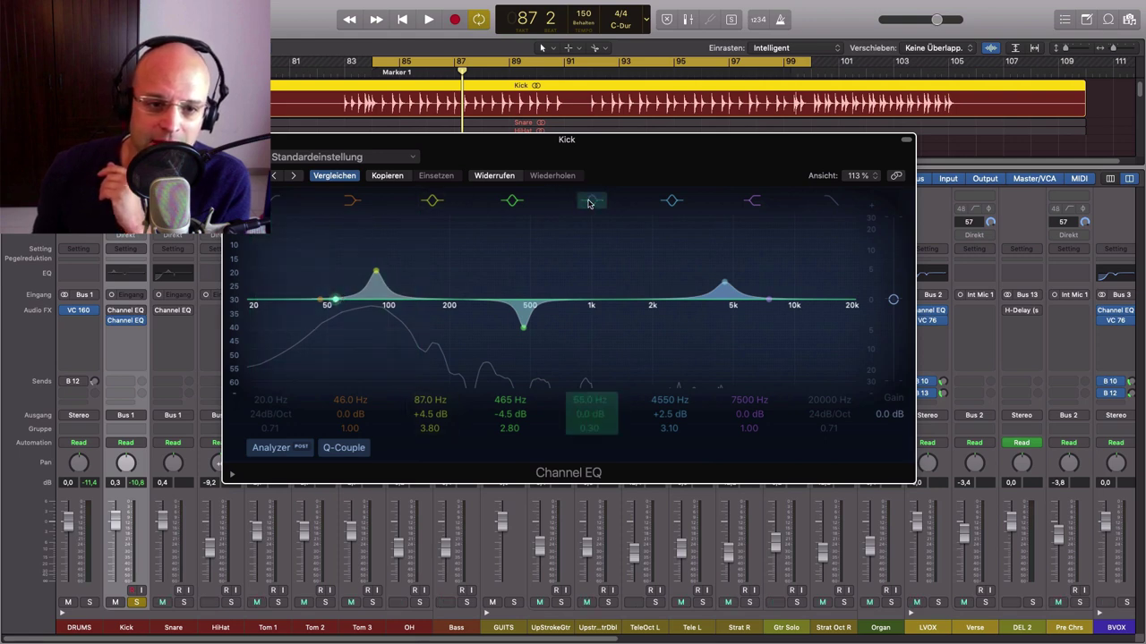
pyautogui.click(432, 200)
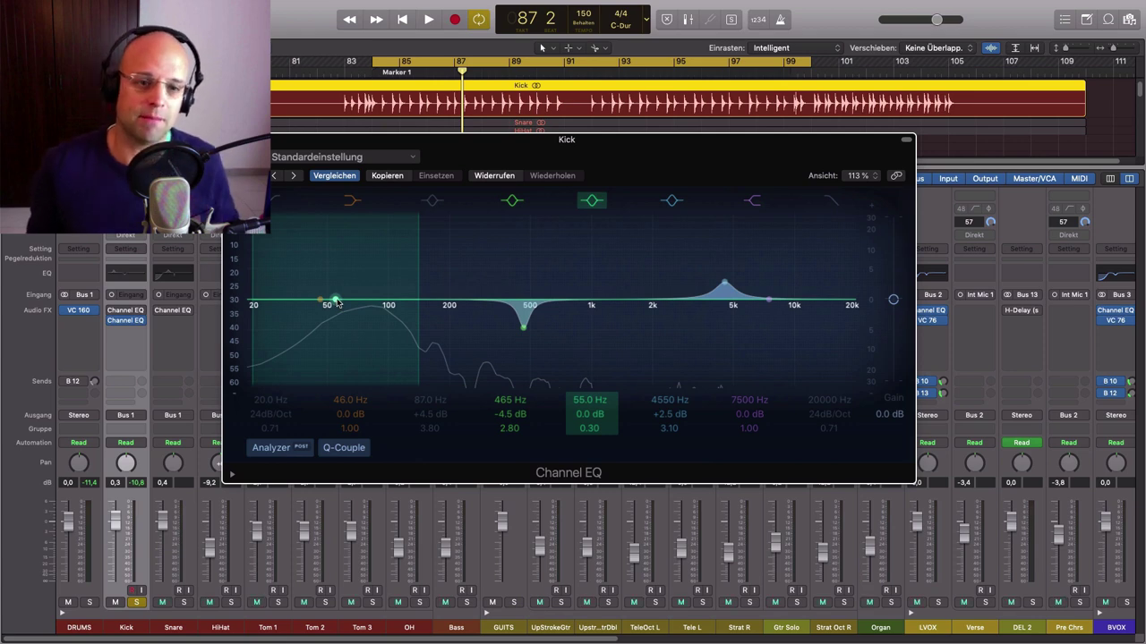
pyautogui.press('space')
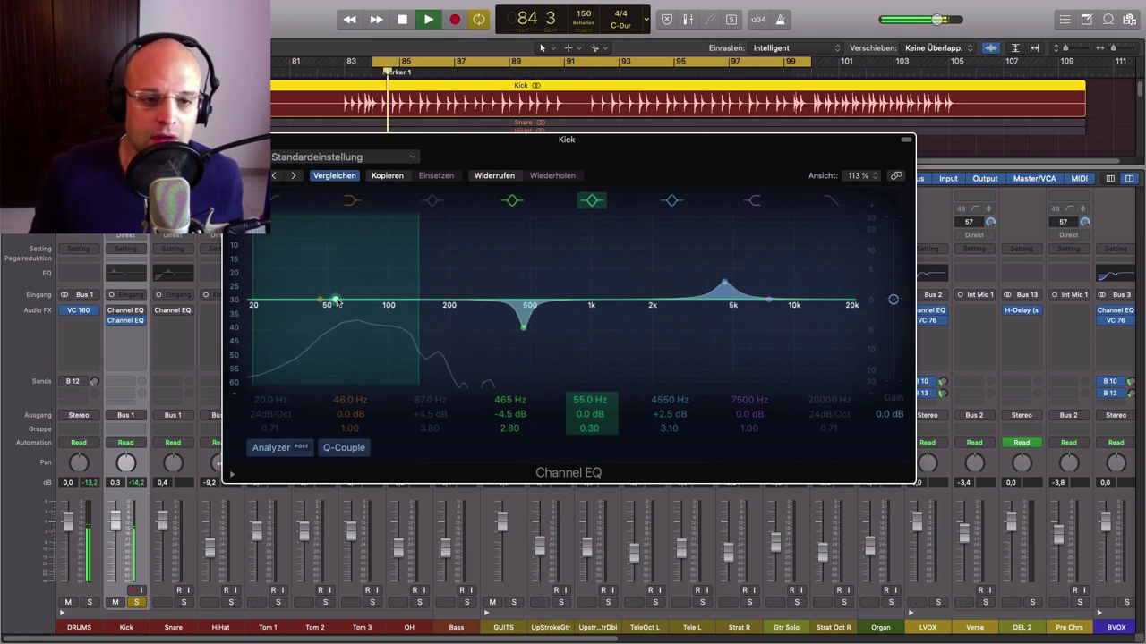
pyautogui.moveTo(337, 301); pyautogui.dragTo(336, 283)
pyautogui.moveTo(589, 428); pyautogui.dragTo(589, 412)
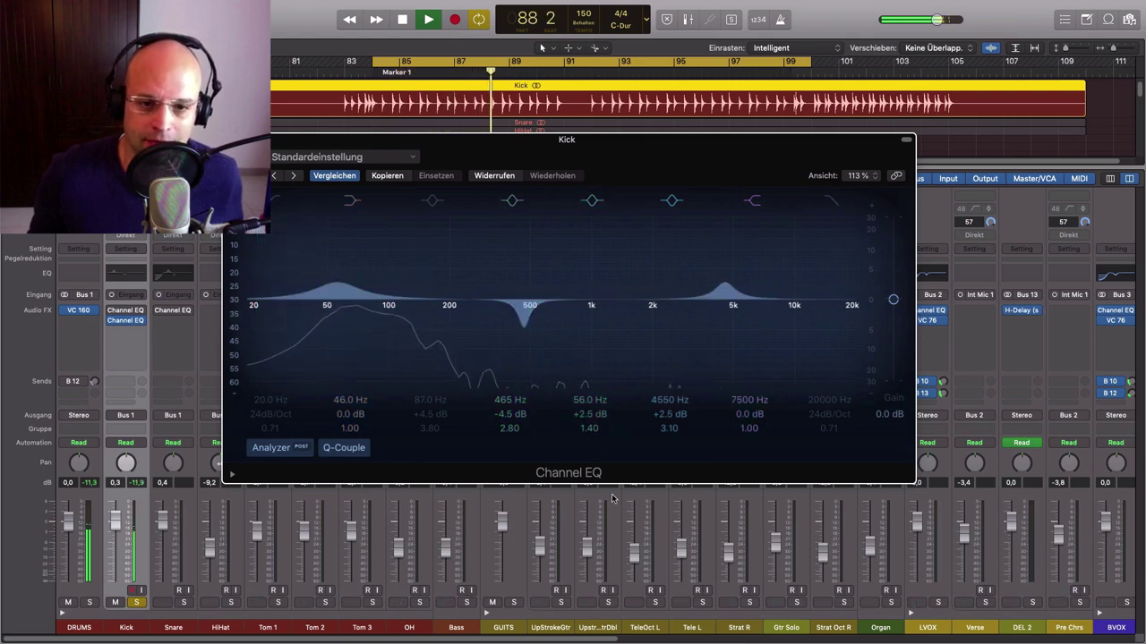
pyautogui.moveTo(336, 281)
pyautogui.mouseDown()
pyautogui.moveTo(340, 265)
pyautogui.moveTo(338, 275)
pyautogui.mouseUp()
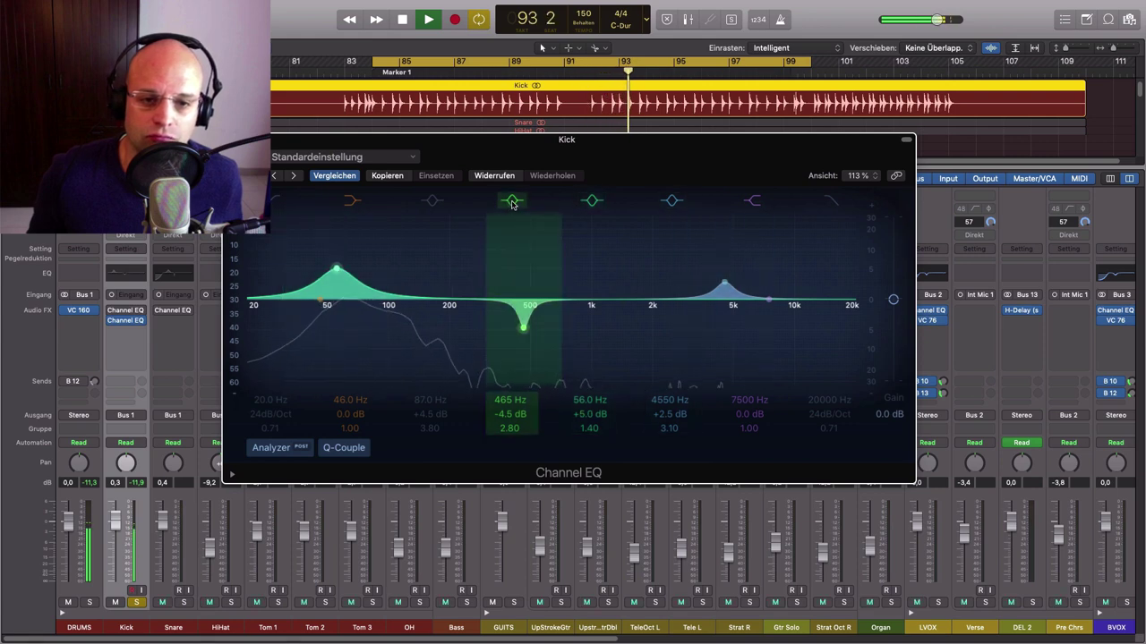
# - Compare the kick with the 56 Hz boost and the 465 Hz cut switched off and on, and listen again
pyautogui.click(589, 202)
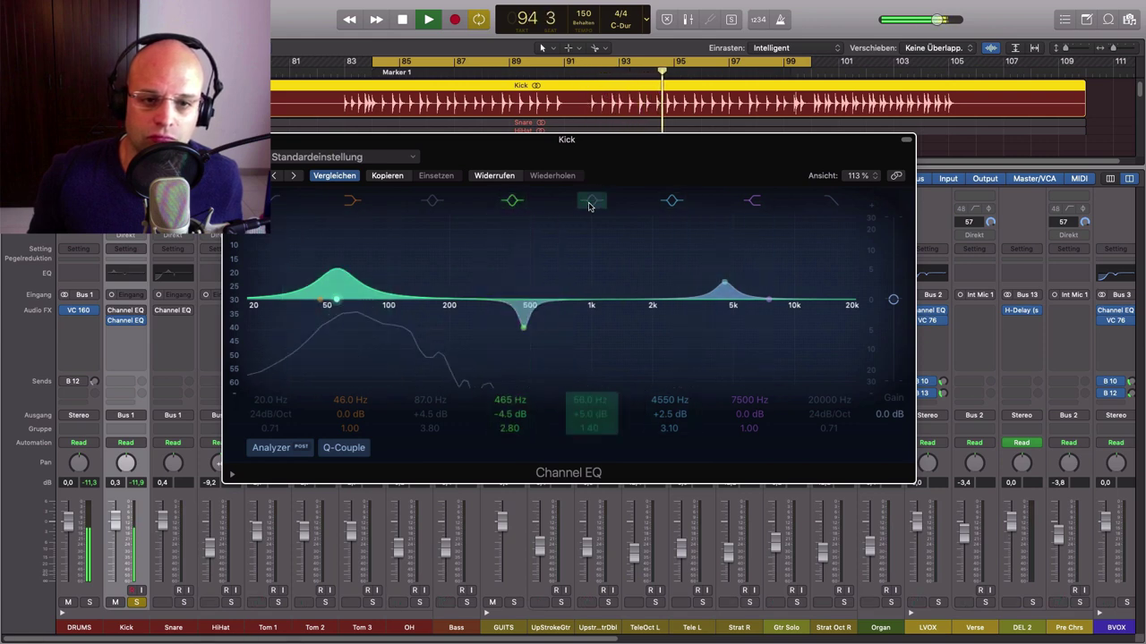
pyautogui.click(506, 201)
pyautogui.click(604, 203)
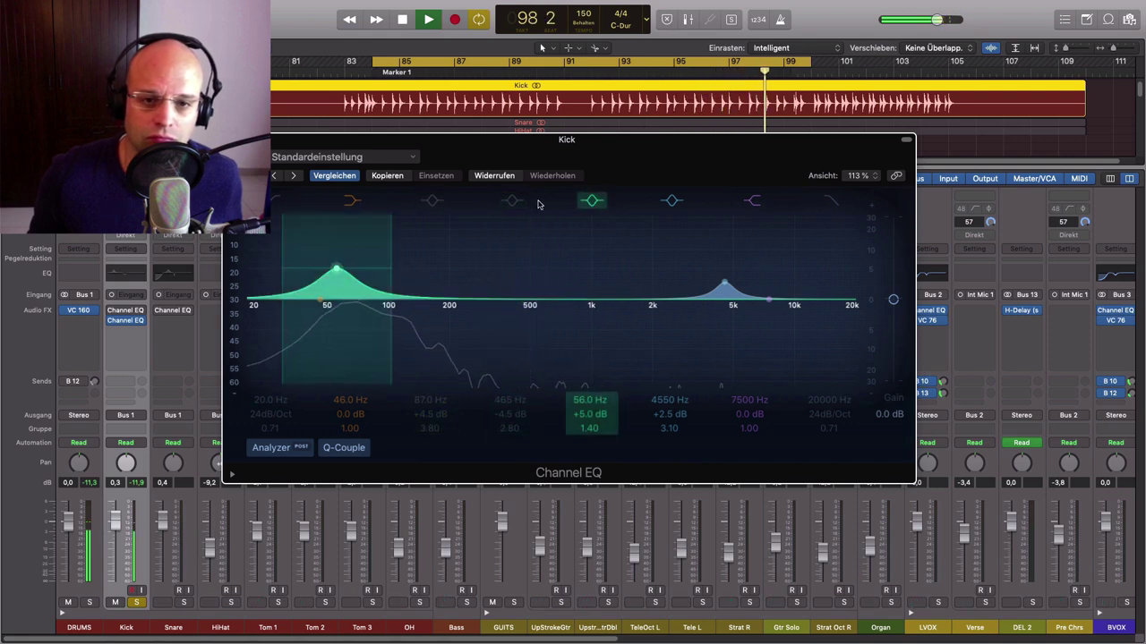
pyautogui.click(509, 202)
pyautogui.press('space')
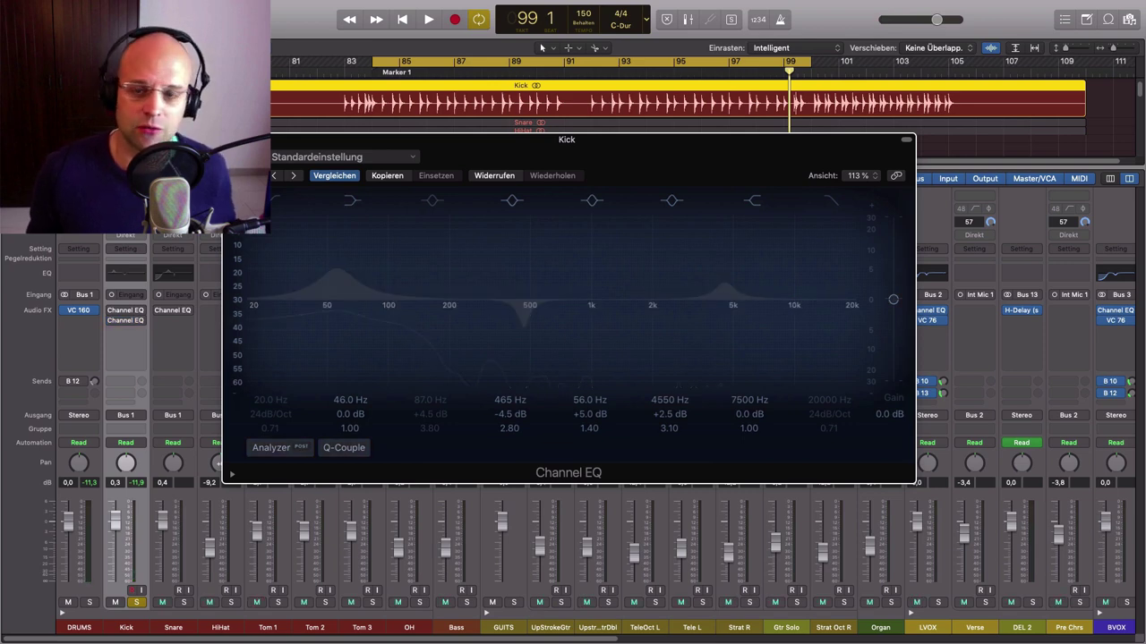
pyautogui.press('space')
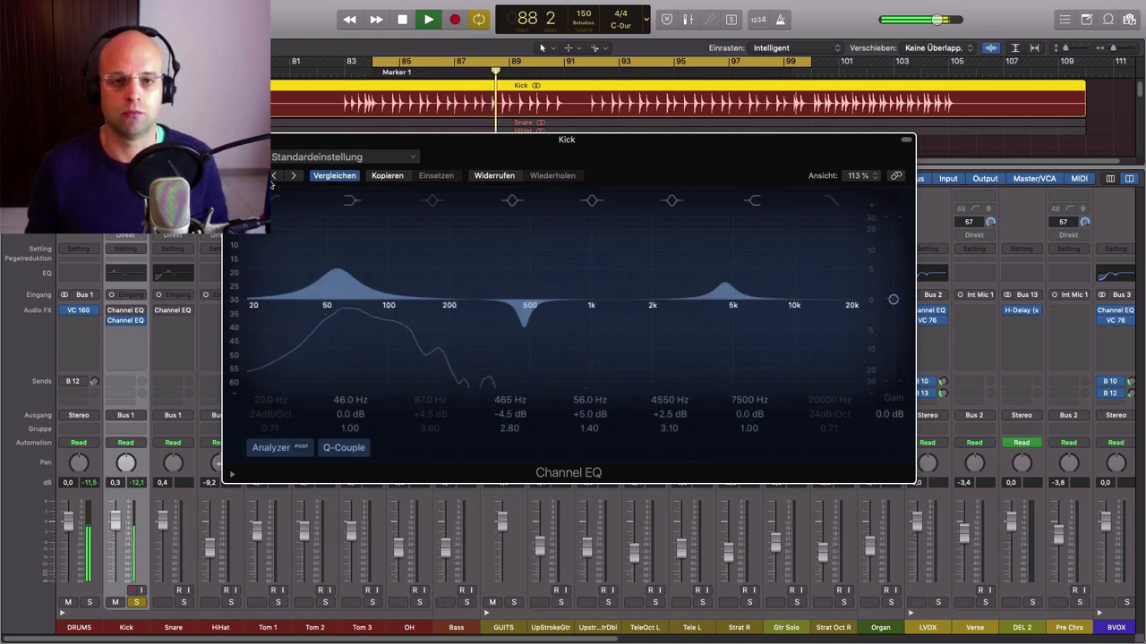
pyautogui.press('space')
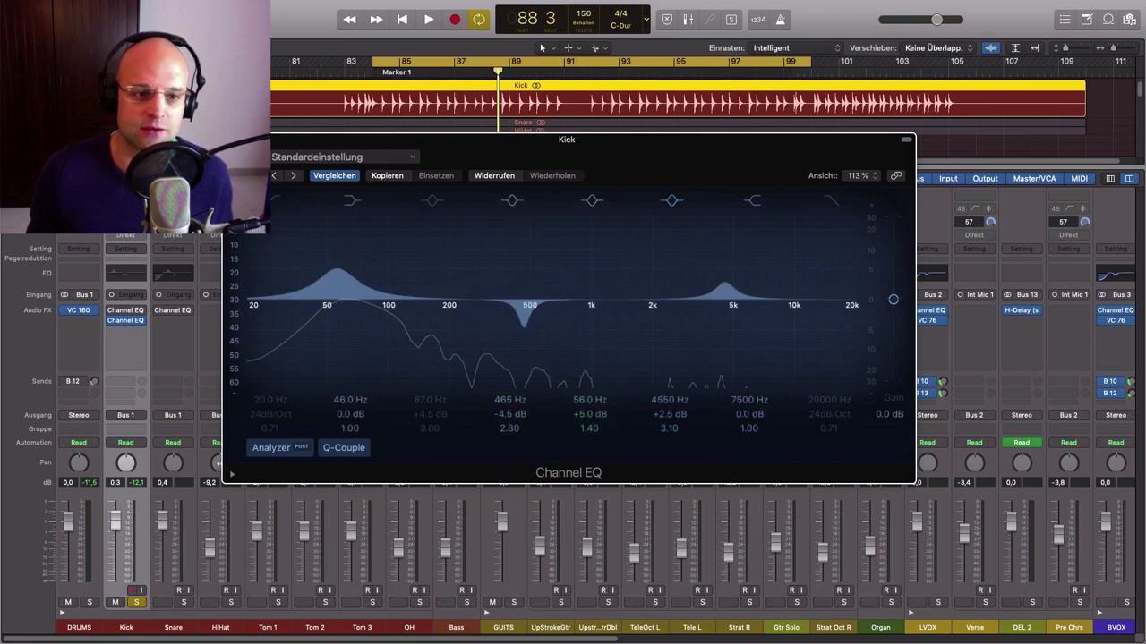
# - Close the kick's equalizer, select the Snare channel, and solo only the snare
pyautogui.press('super+w')
pyautogui.click(173, 627)
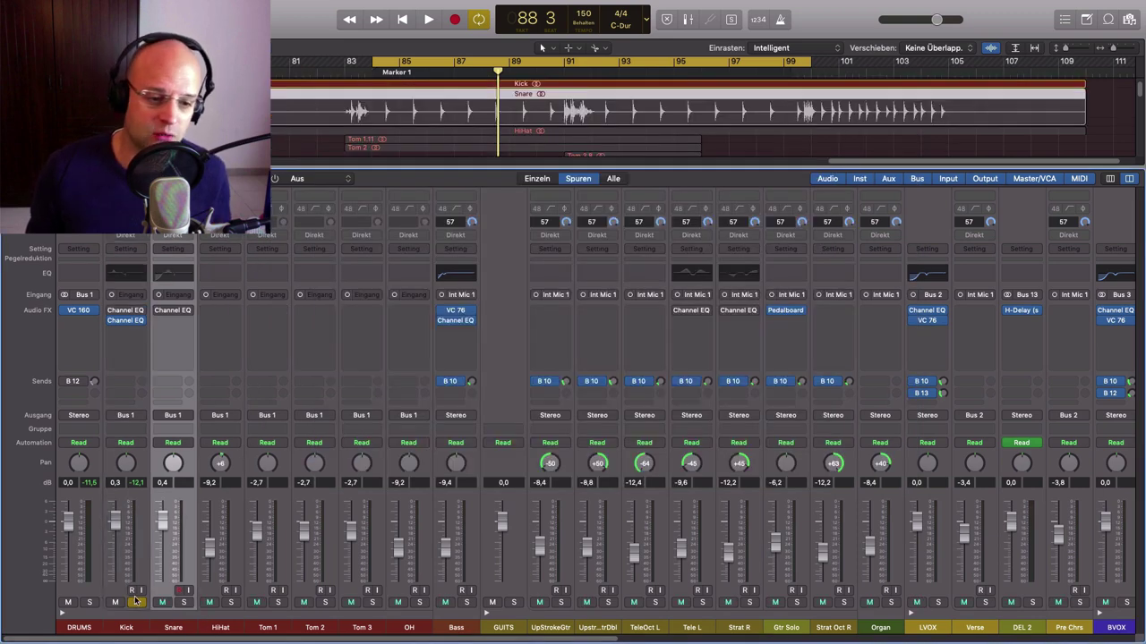
pyautogui.keyDown('alt'); pyautogui.click(183, 602); pyautogui.keyUp('alt')
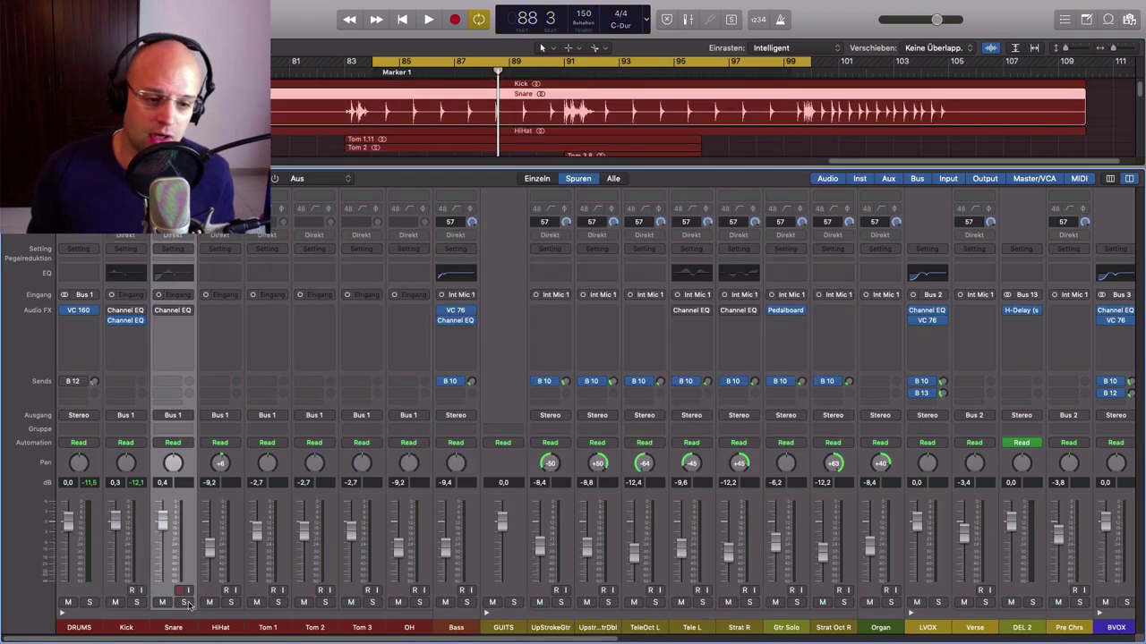
# - Insert a Channel EQ in the snare's second audio effect slot
pyautogui.click(178, 325)
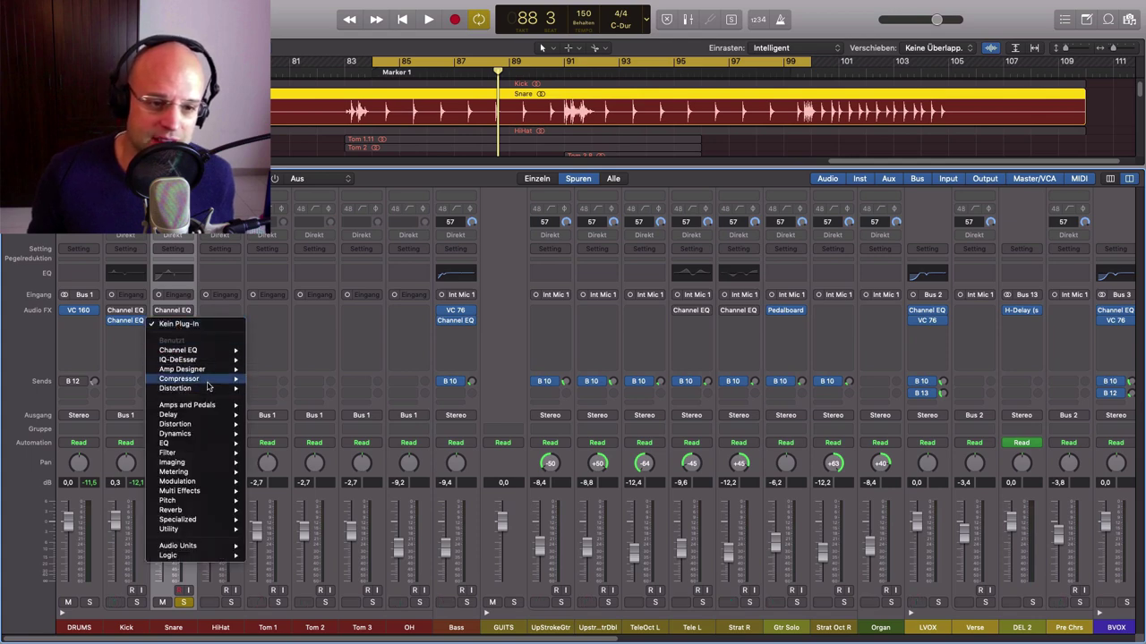
pyautogui.moveTo(204, 448)
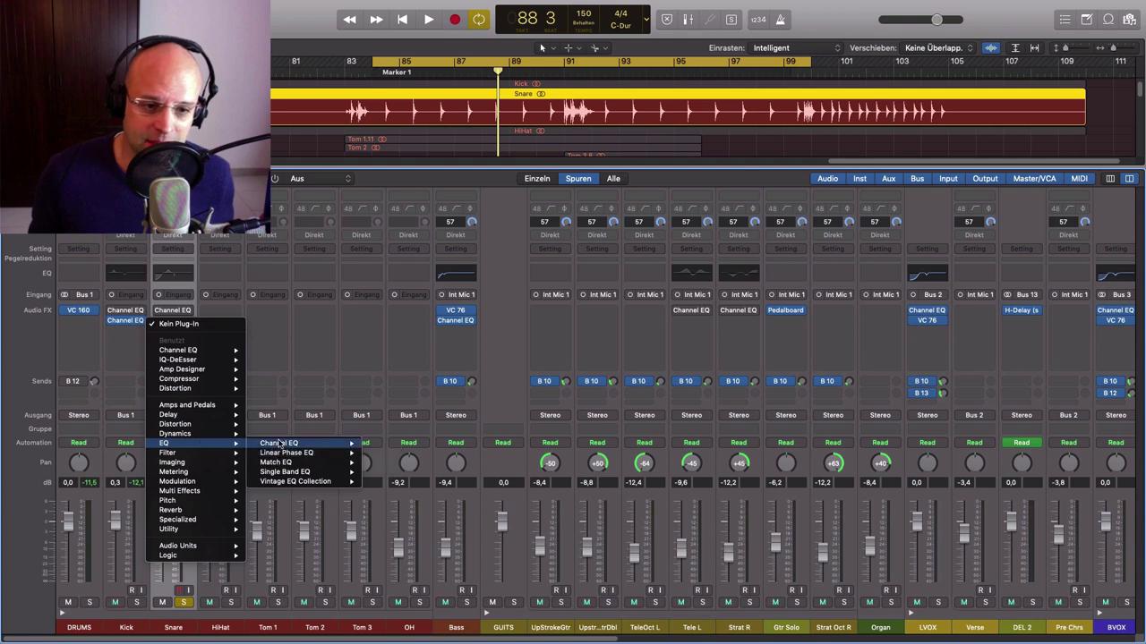
pyautogui.moveTo(315, 443)
pyautogui.click(382, 443)
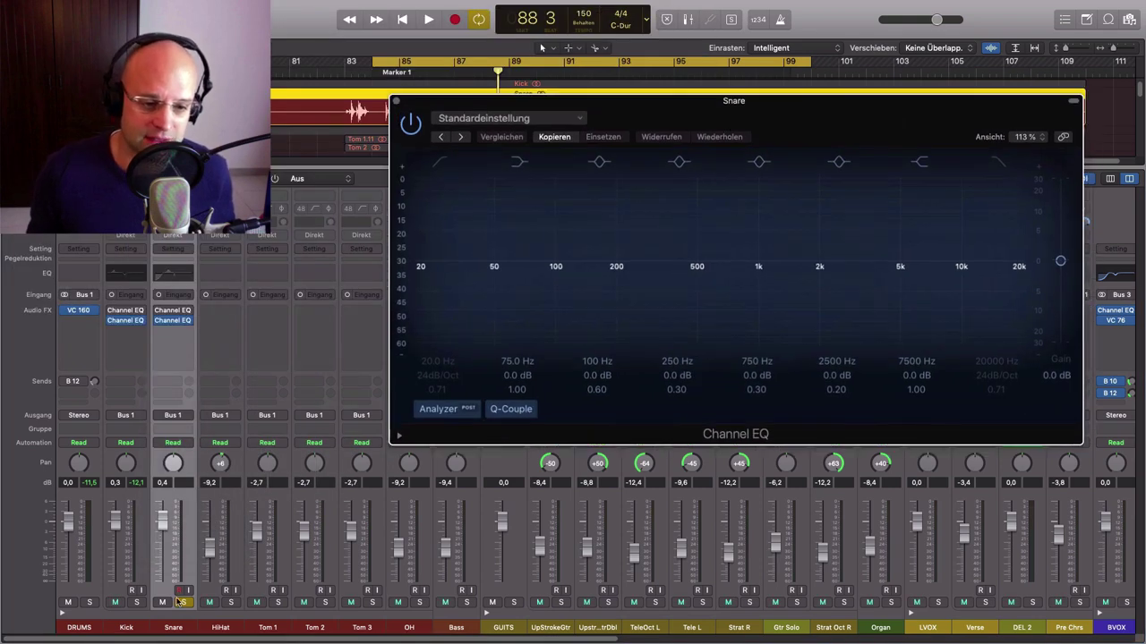
# - Toggle the snare's solo off and on, and play the unprocessed snare to judge its sound
pyautogui.click(180, 602)
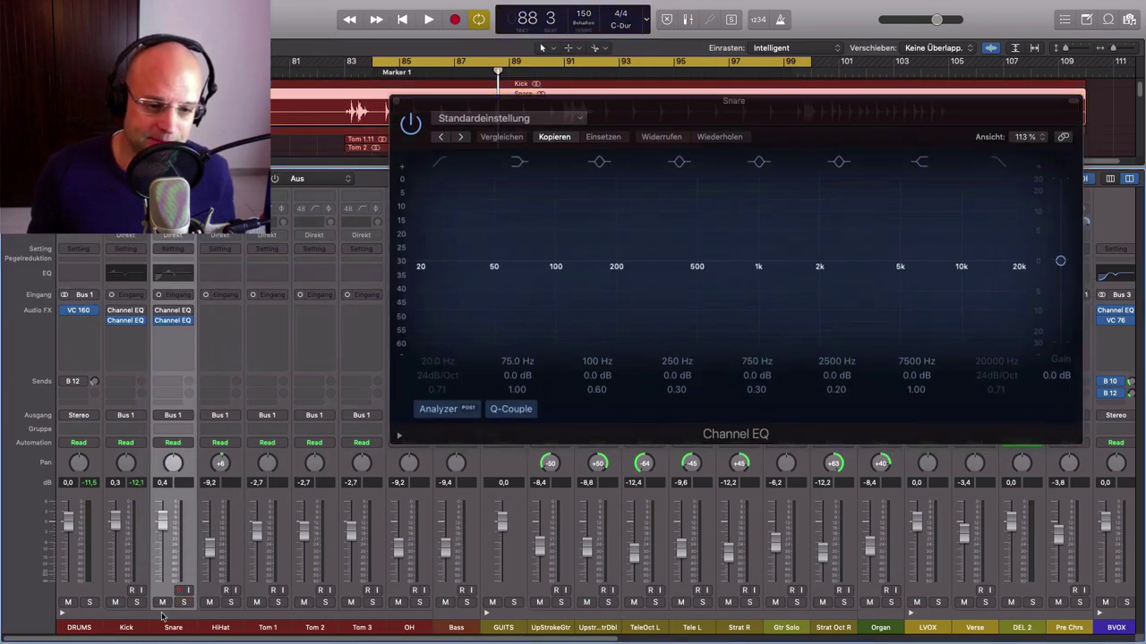
pyautogui.click(184, 603)
pyautogui.press('space')
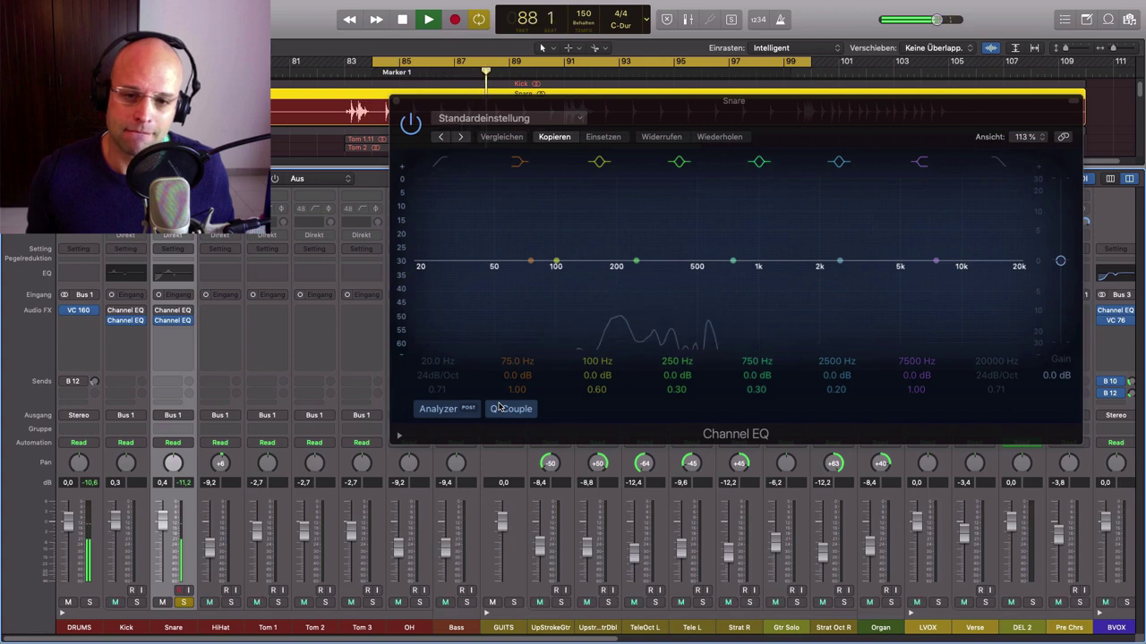
pyautogui.press('space')
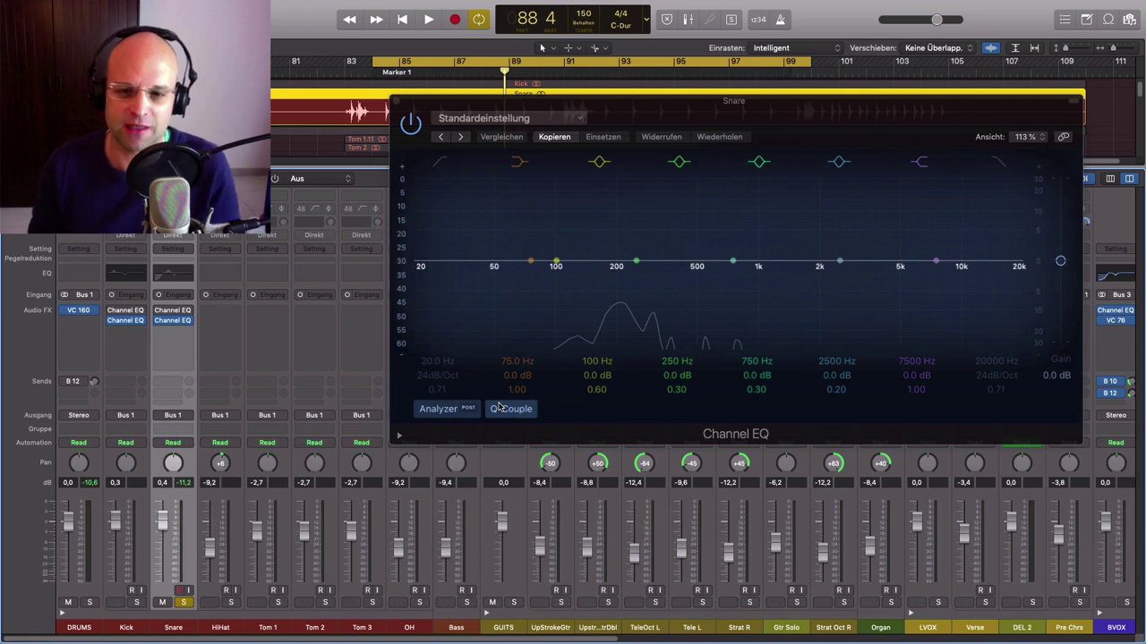
# - Move the snare's equalizer window clear of the waveform and set the 2500 Hz band to 3000 Hz, +3.5 dB, Q 2.90
pyautogui.moveTo(872, 106); pyautogui.dragTo(827, 158)
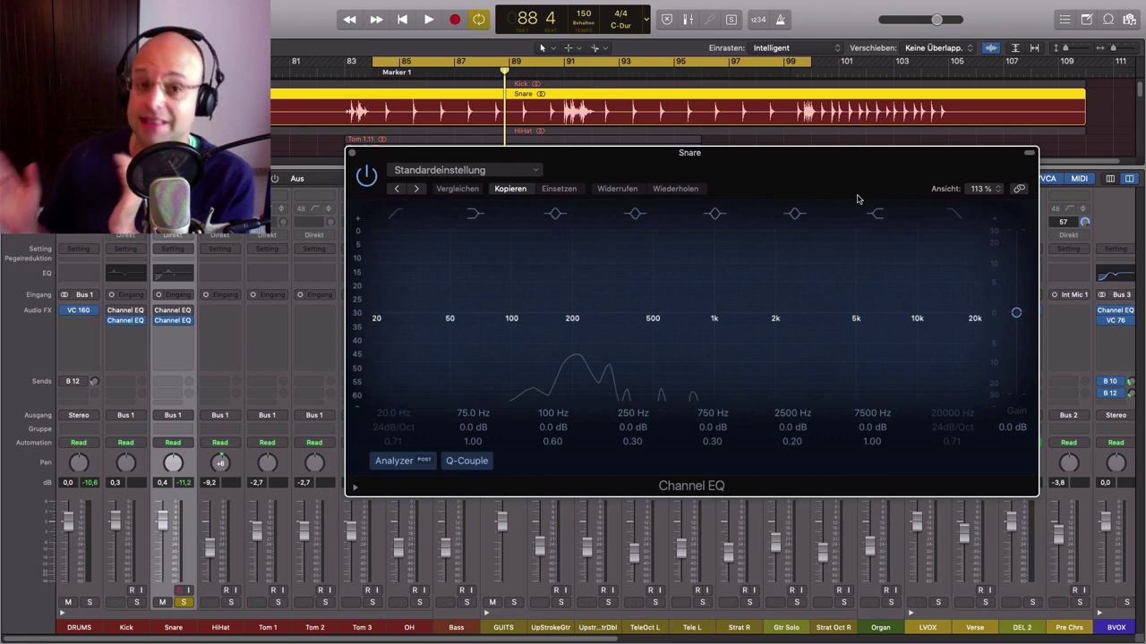
pyautogui.moveTo(845, 252)
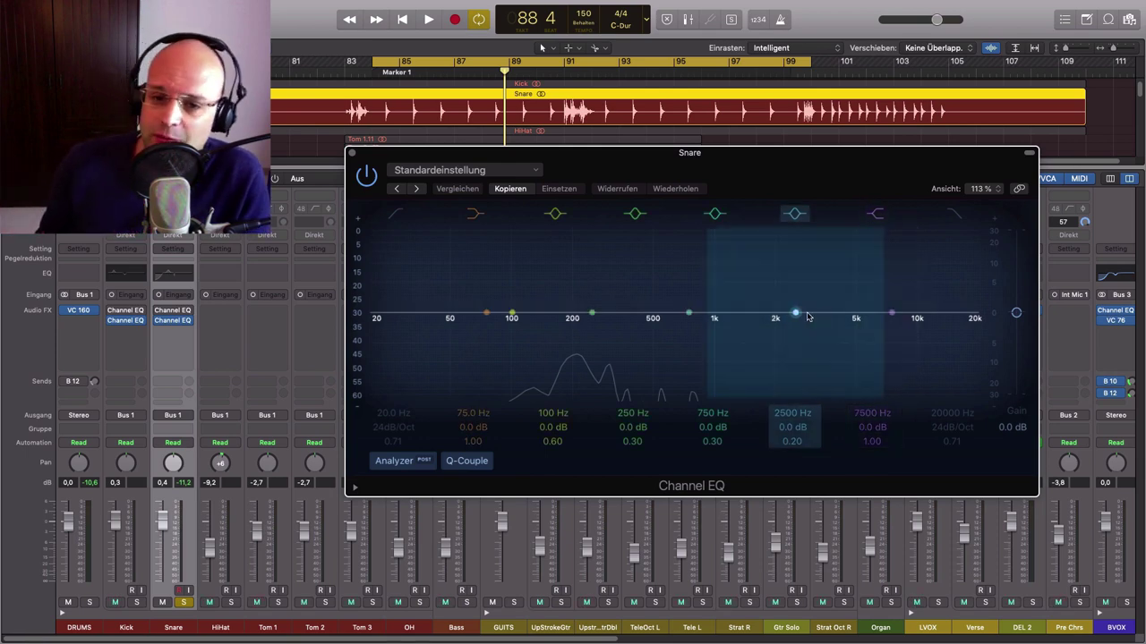
pyautogui.moveTo(796, 315); pyautogui.dragTo(783, 291)
pyautogui.moveTo(778, 452); pyautogui.dragTo(779, 393)
pyautogui.moveTo(782, 278); pyautogui.dragTo(813, 289)
# - Compare the snare with the 3000 Hz boost off and on during playback, and adjust it to 3050 Hz, +5.0 dB
pyautogui.press('space')
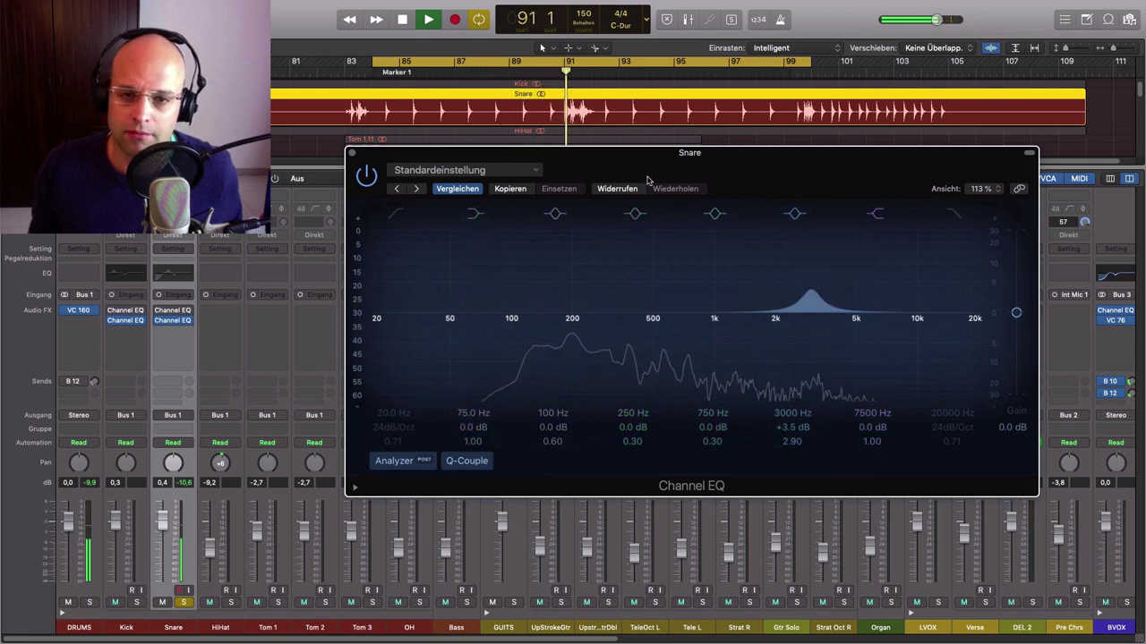
pyautogui.click(797, 219)
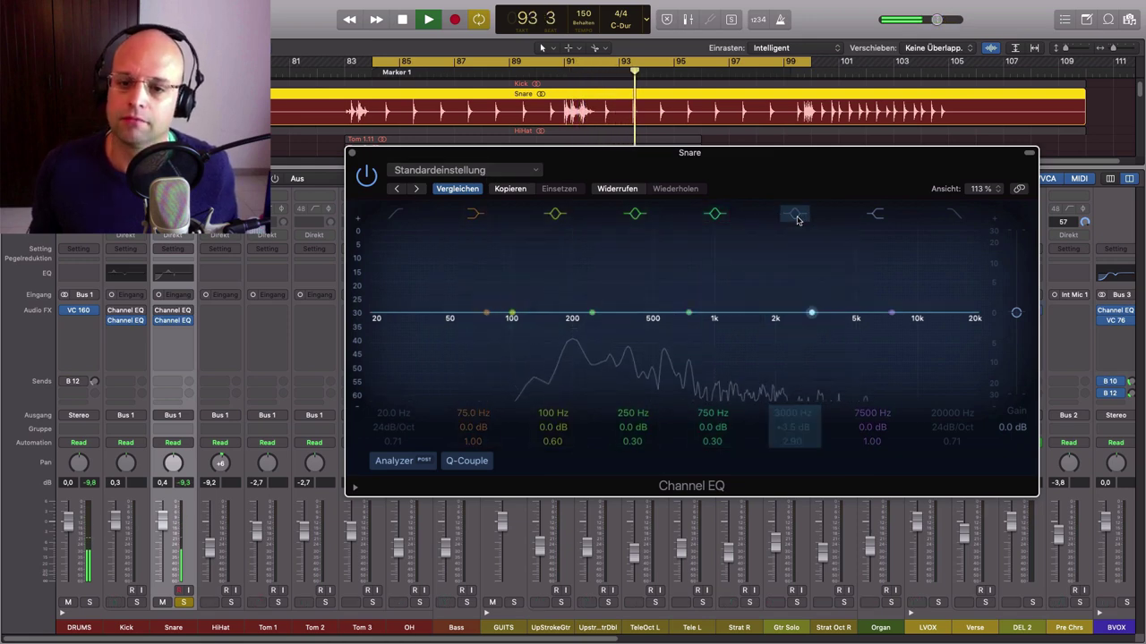
pyautogui.click(797, 218)
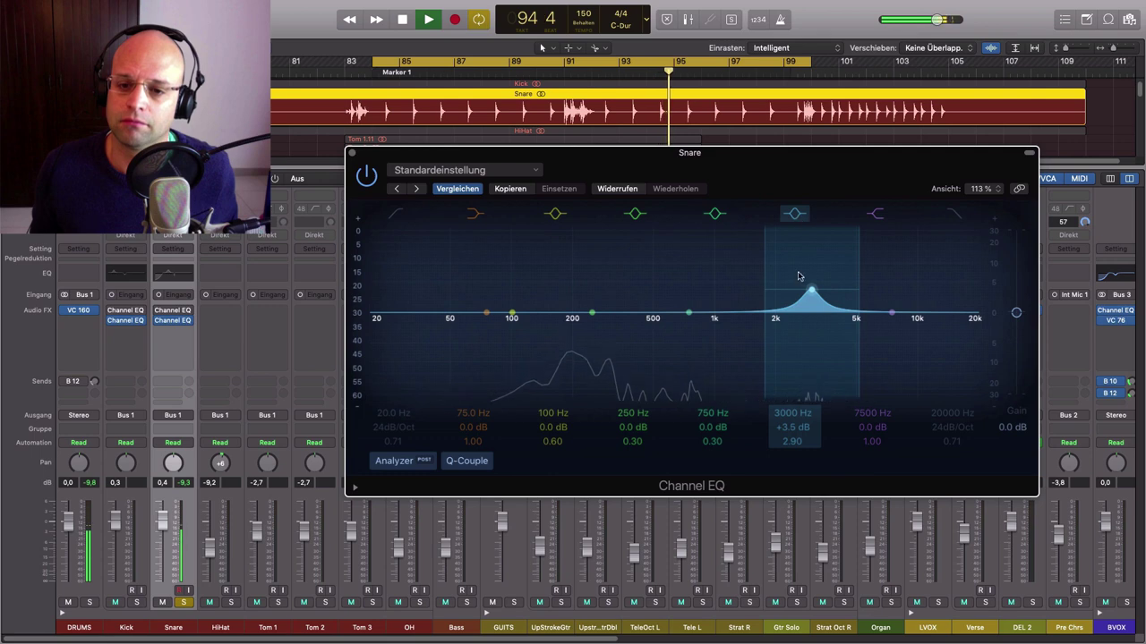
pyautogui.moveTo(810, 293); pyautogui.dragTo(813, 286)
pyautogui.press('space')
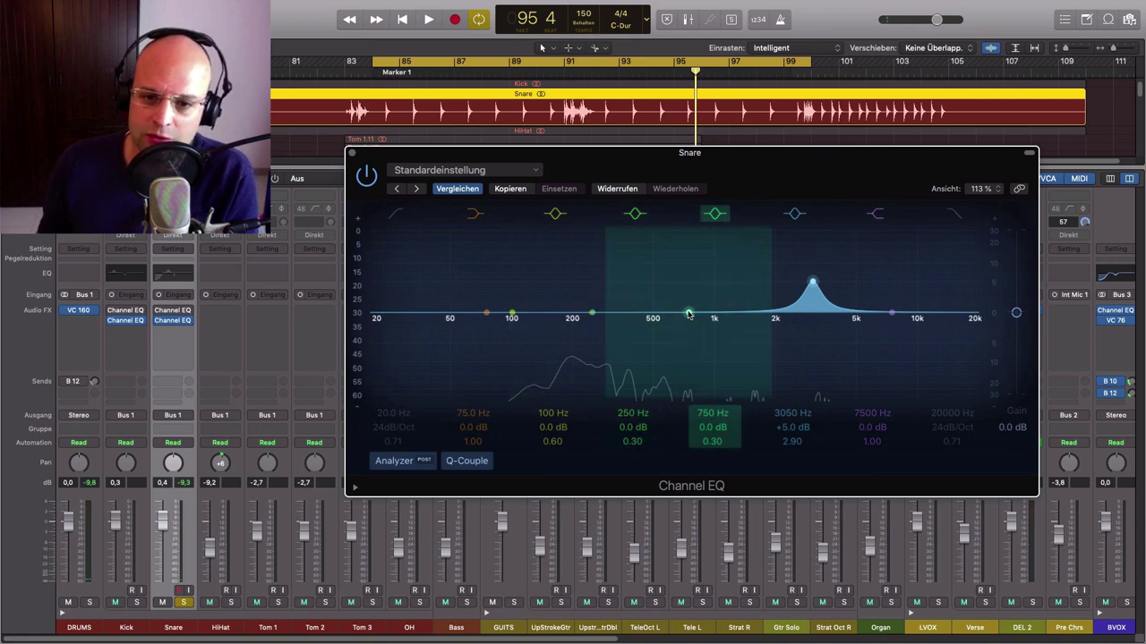
# - Move the 750 Hz band to 270 Hz, +3.0 dB, Q 1.20, and sweep it during playback to 375 Hz, +6.5 dB
pyautogui.moveTo(688, 314); pyautogui.dragTo(588, 315)
pyautogui.scroll(5, 712, 444)
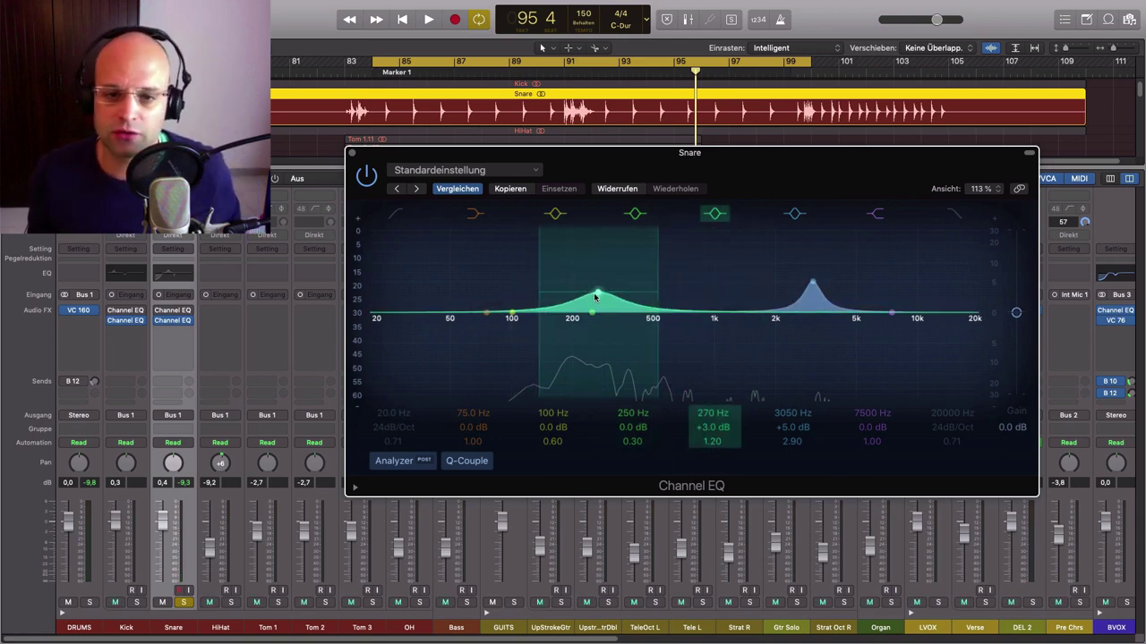
pyautogui.press('space')
pyautogui.moveTo(599, 295); pyautogui.dragTo(631, 283)
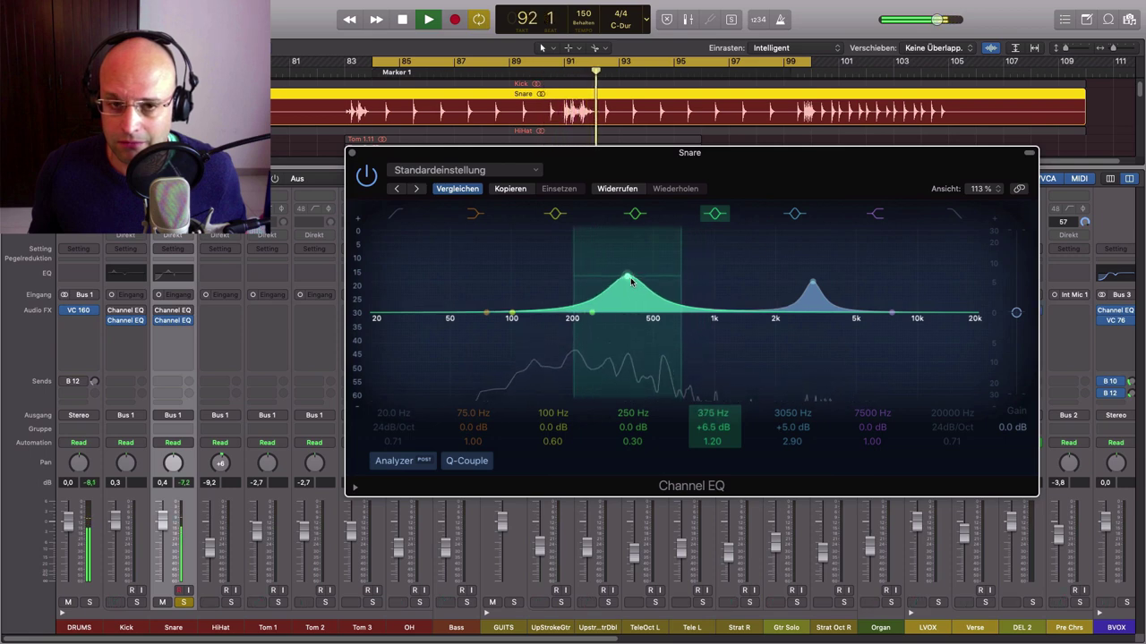
# - Turn the swept boost into a cut of -3.0 dB at 450 Hz with Q 2.00, and stop playback
pyautogui.moveTo(630, 283); pyautogui.dragTo(651, 319)
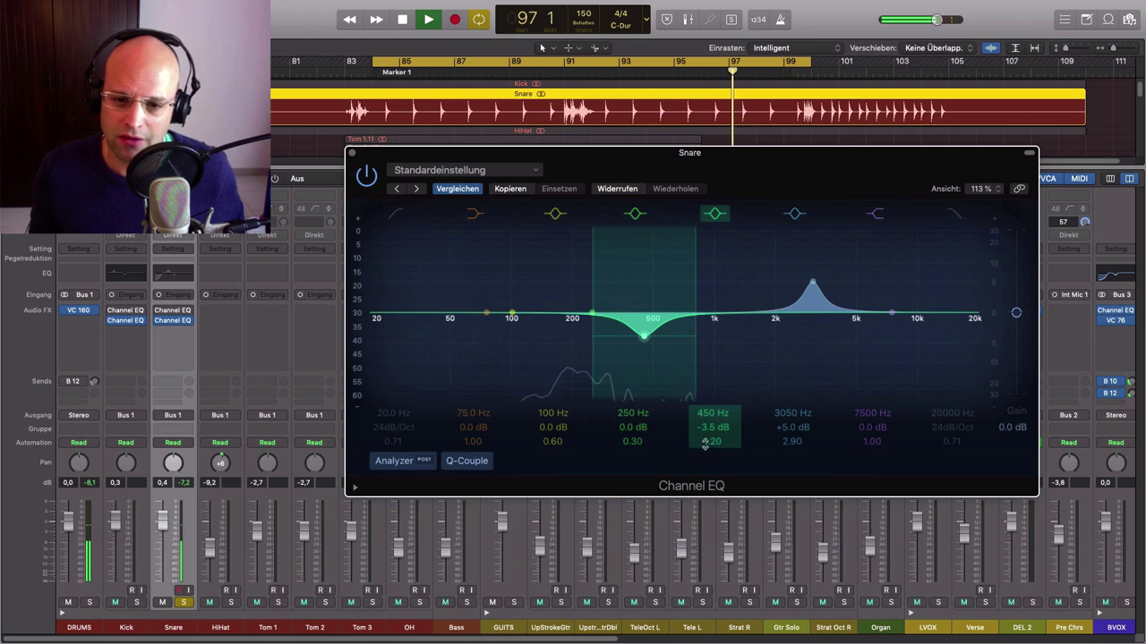
pyautogui.moveTo(646, 340); pyautogui.dragTo(646, 330)
pyautogui.moveTo(703, 446); pyautogui.dragTo(702, 441)
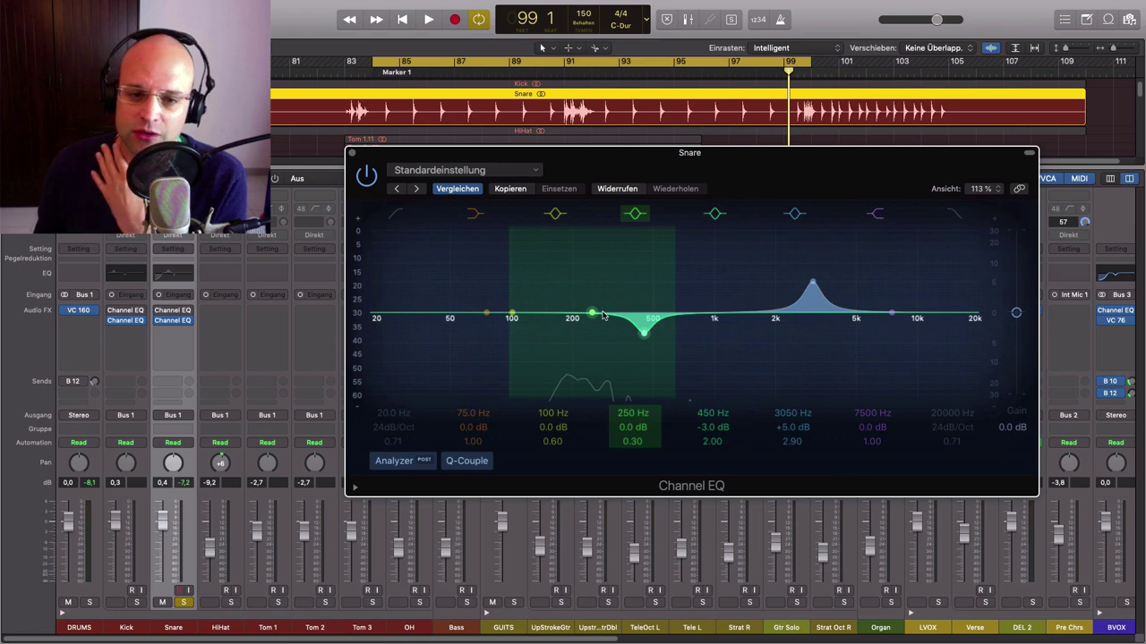
# - Set the snare's 250 Hz band to 184 Hz, +5.5 dB, with Q 2.00
pyautogui.moveTo(591, 313); pyautogui.dragTo(563, 293)
pyautogui.moveTo(632, 442); pyautogui.dragTo(632, 389)
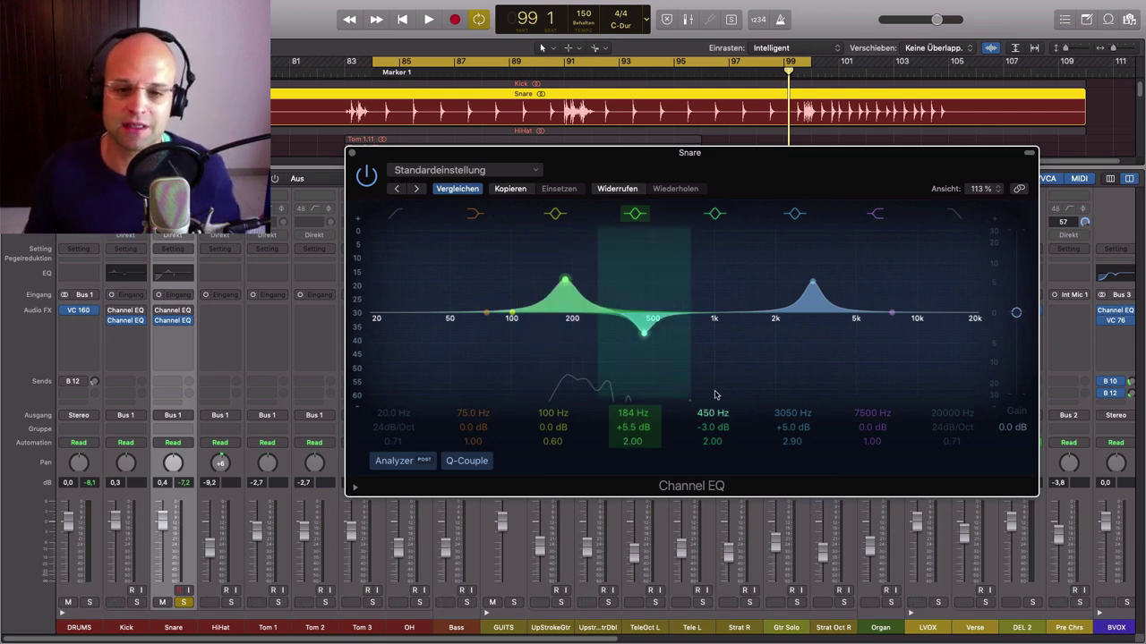
# - Move the snare's 184 Hz boost to 250 Hz, +9.0 dB, compare it off and on during playback, and reduce it to +6.0 dB
pyautogui.moveTo(565, 283); pyautogui.dragTo(591, 267)
pyautogui.press('space')
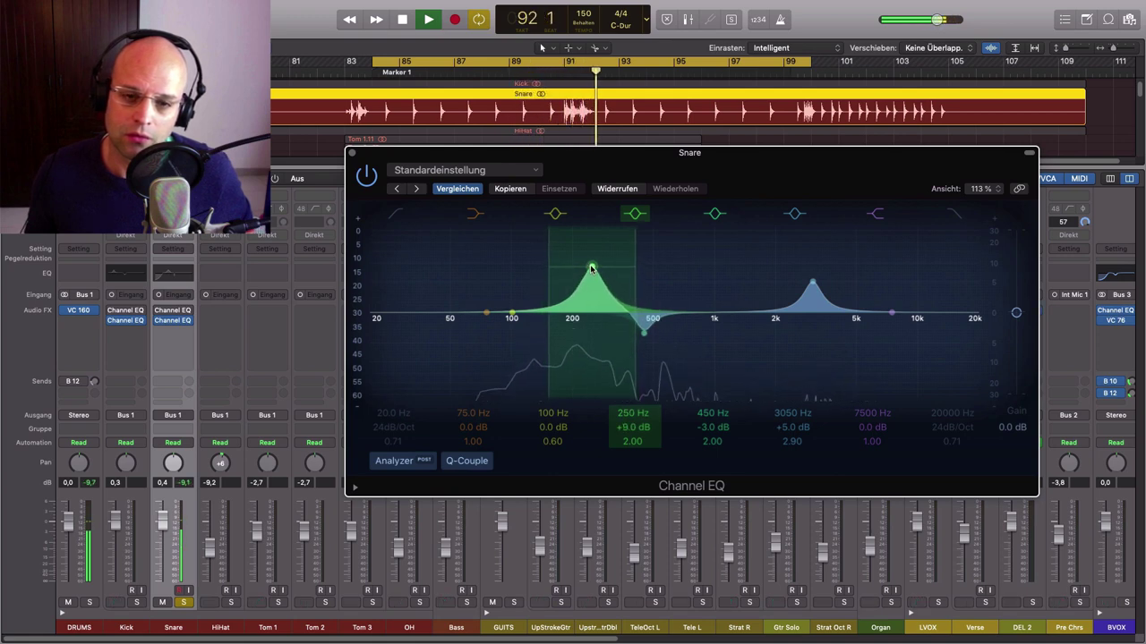
pyautogui.click(636, 213)
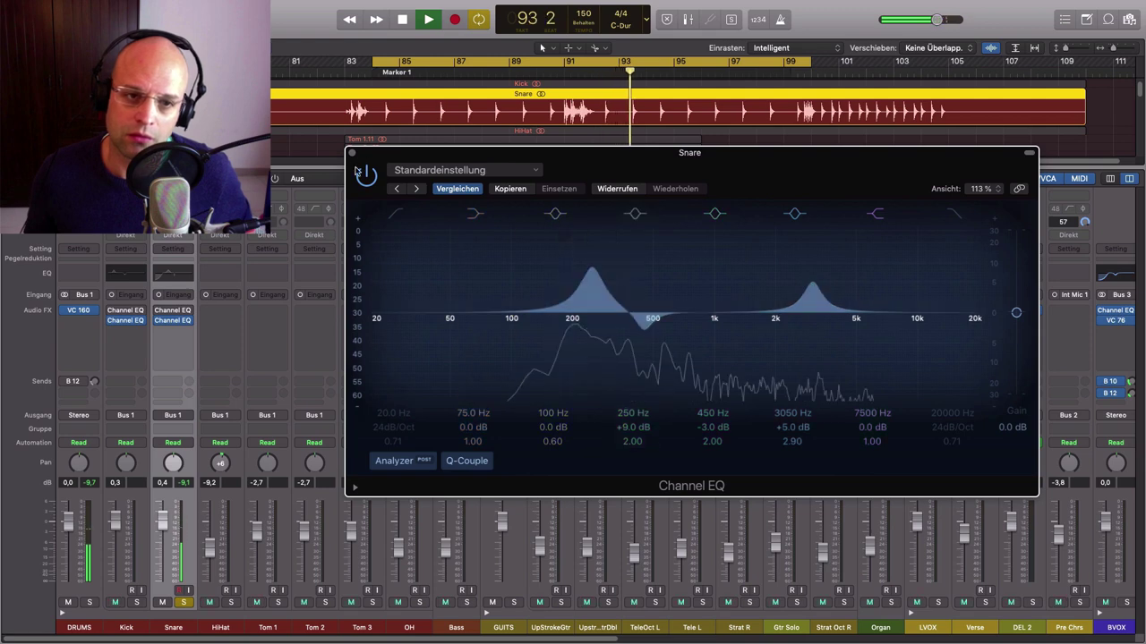
pyautogui.click(636, 213)
pyautogui.click(638, 214)
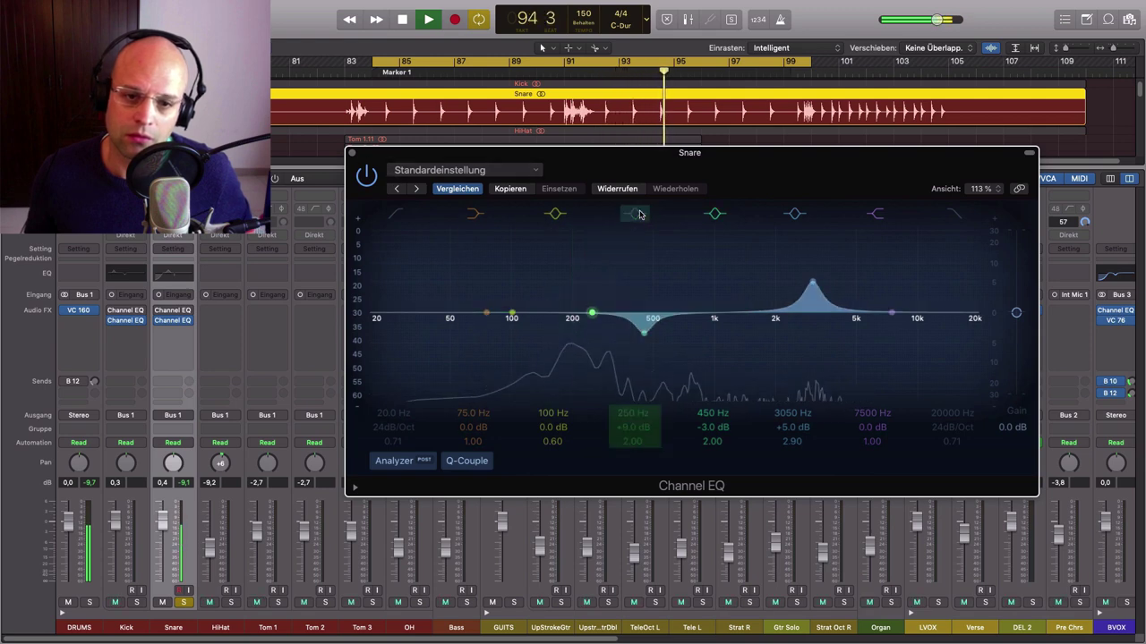
pyautogui.click(638, 214)
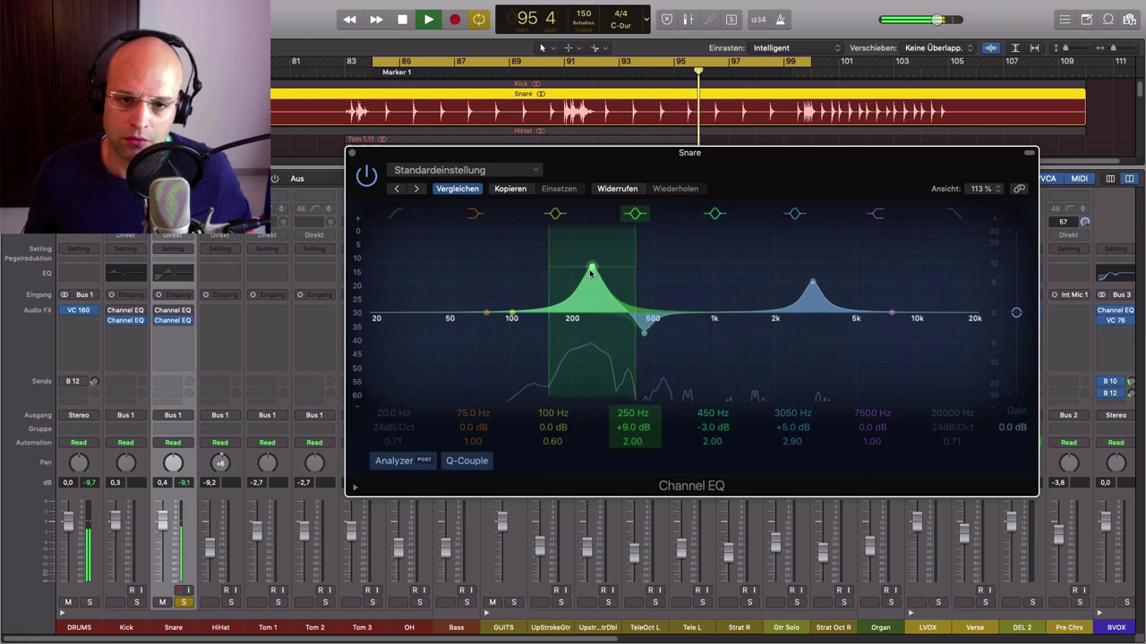
pyautogui.click(632, 215)
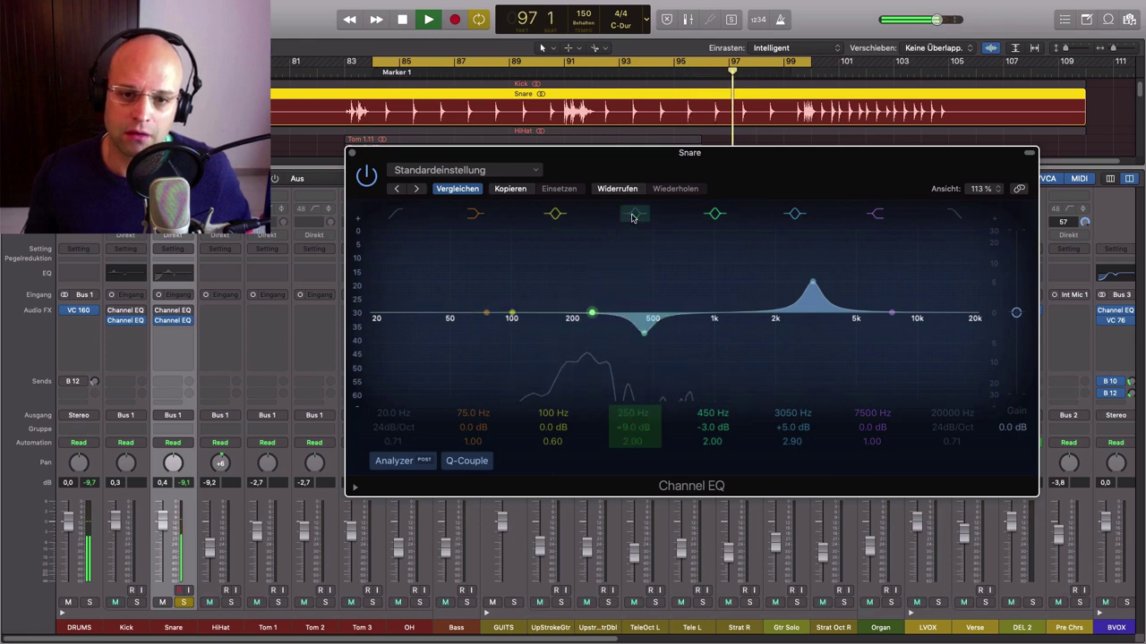
pyautogui.click(632, 215)
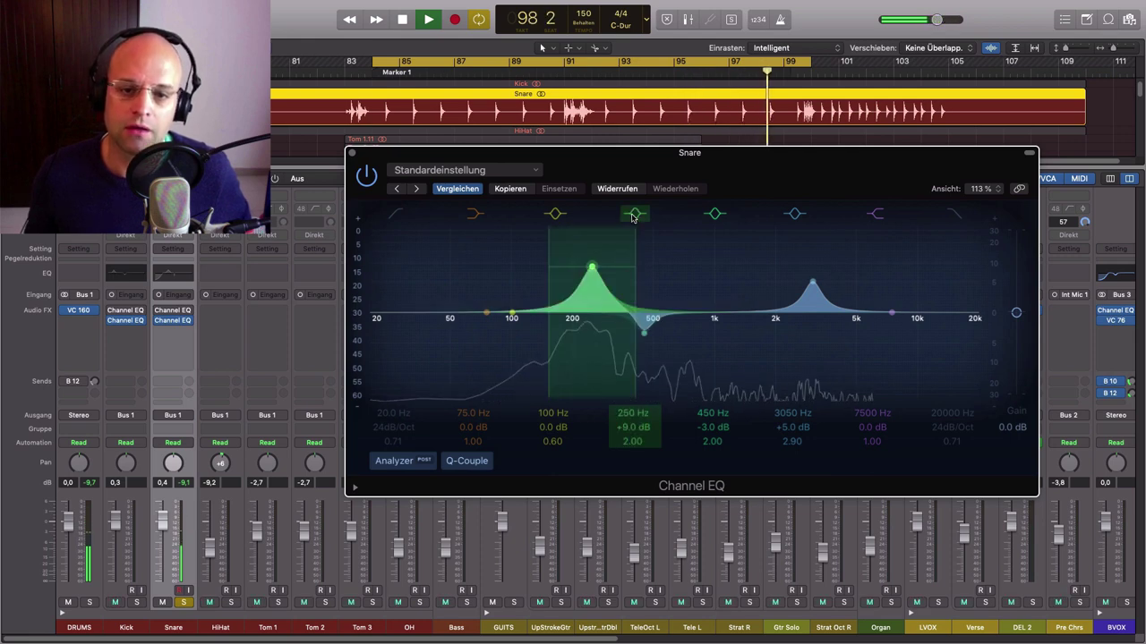
pyautogui.press('space')
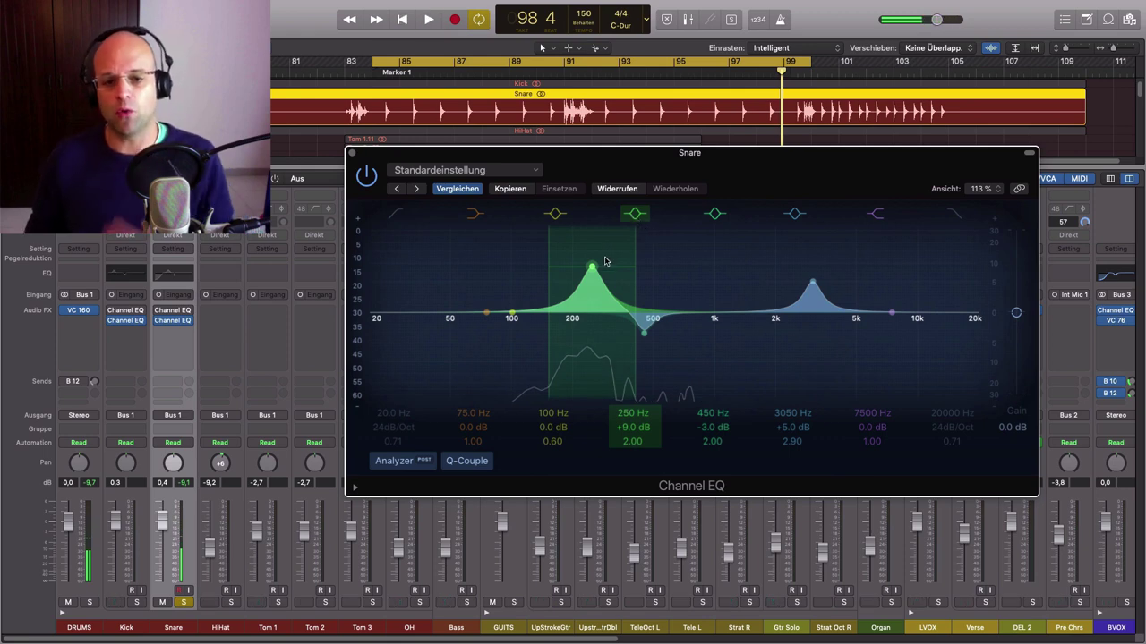
pyautogui.moveTo(592, 267); pyautogui.dragTo(591, 281)
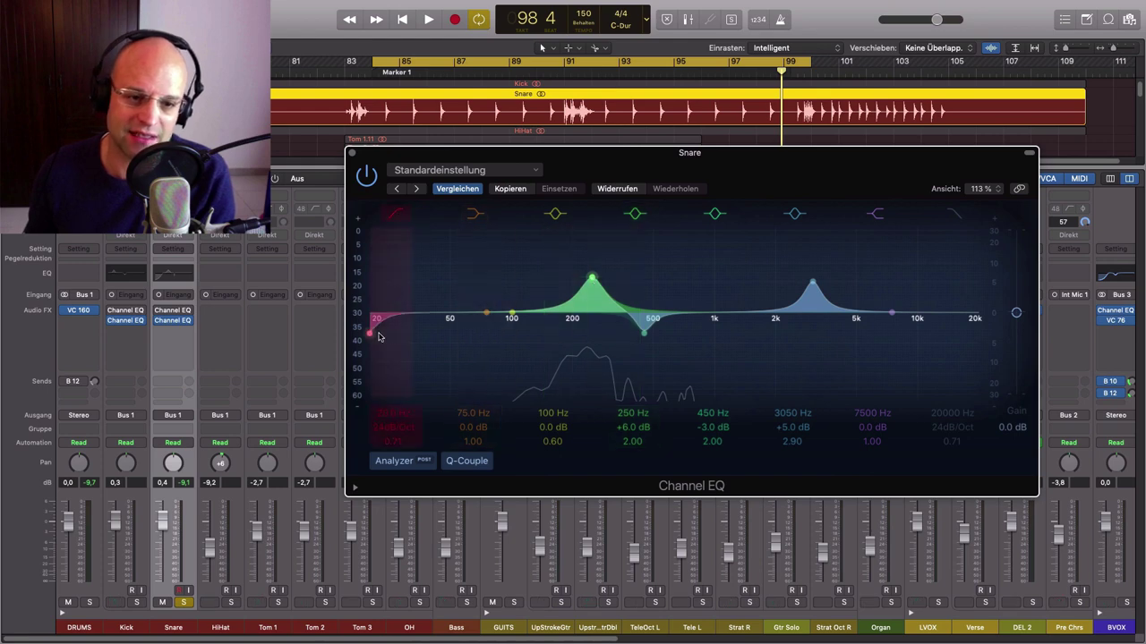
# - Add a 56 Hz low cut with Q 0.79 to the snare, deepen its 450 Hz cut to -4.0 dB, and audition the result
pyautogui.moveTo(400, 338); pyautogui.dragTo(450, 336)
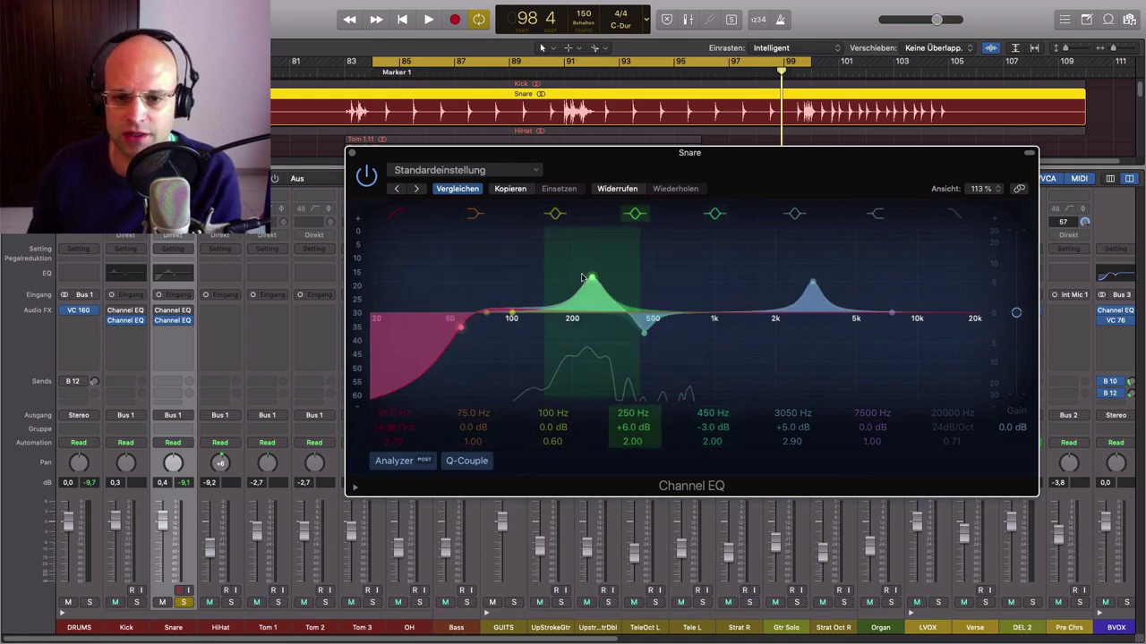
pyautogui.moveTo(642, 332); pyautogui.dragTo(647, 342)
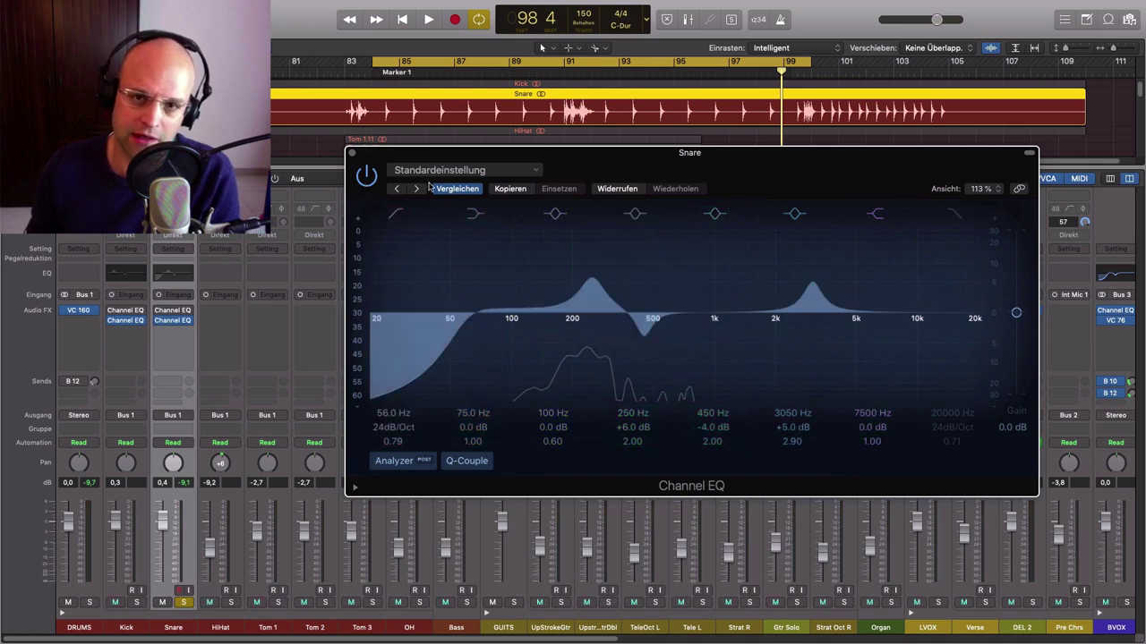
pyautogui.press('space')
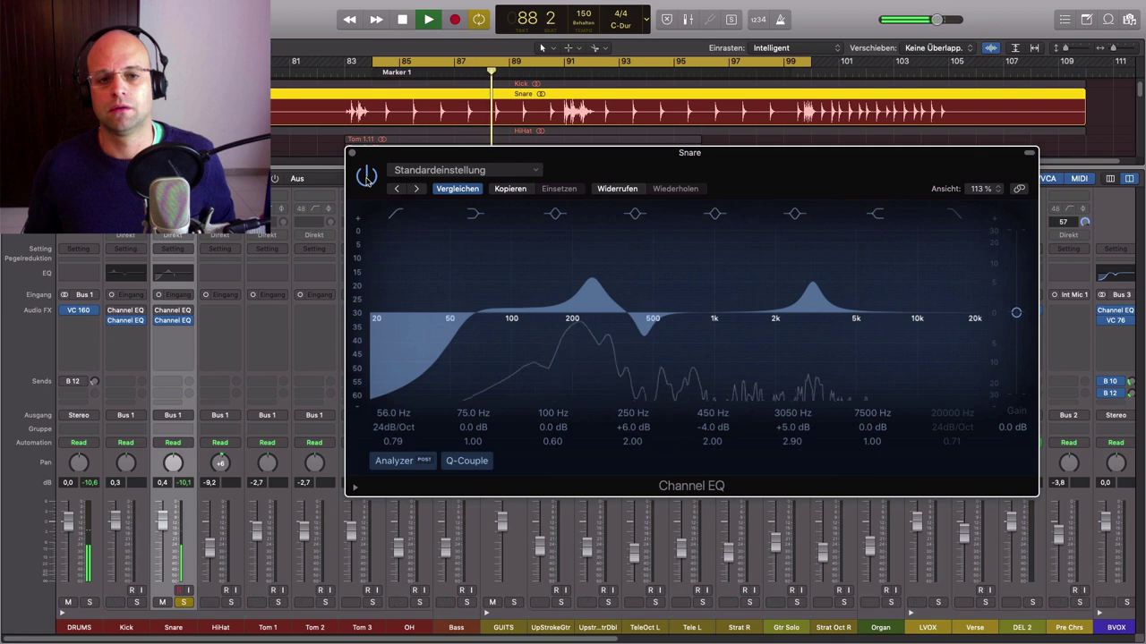
pyautogui.press('space')
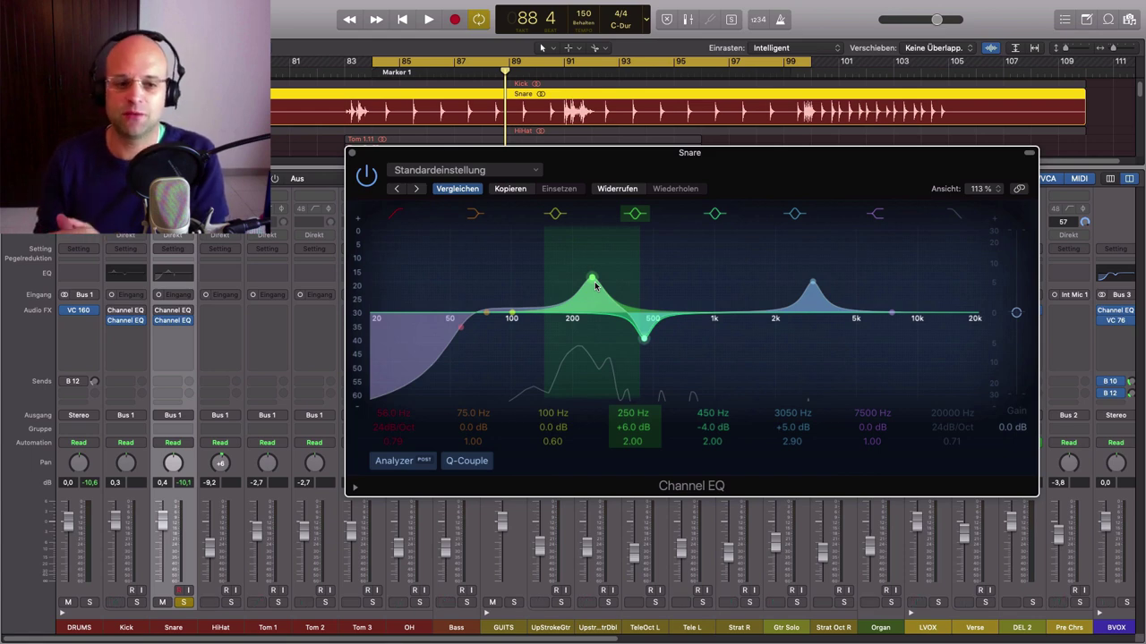
# - Close the snare's EQ, unsolo the snare, and compare the second kick and snare Channel EQs off and on together within the soloed drums
pyautogui.click(351, 154)
pyautogui.click(185, 603)
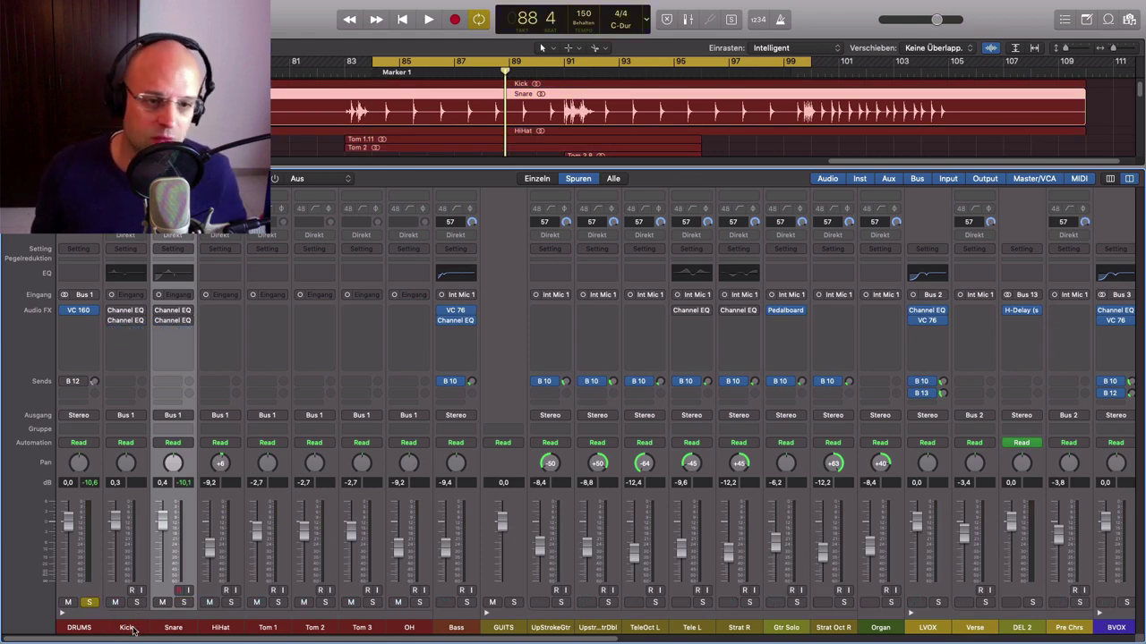
pyautogui.press('space')
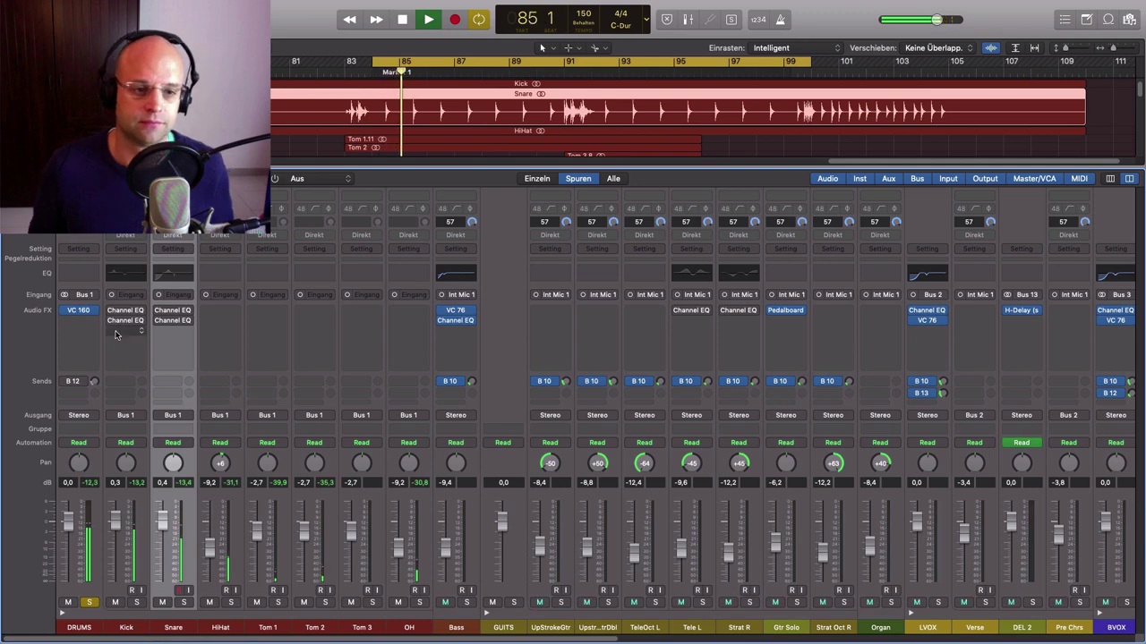
pyautogui.click(126, 626)
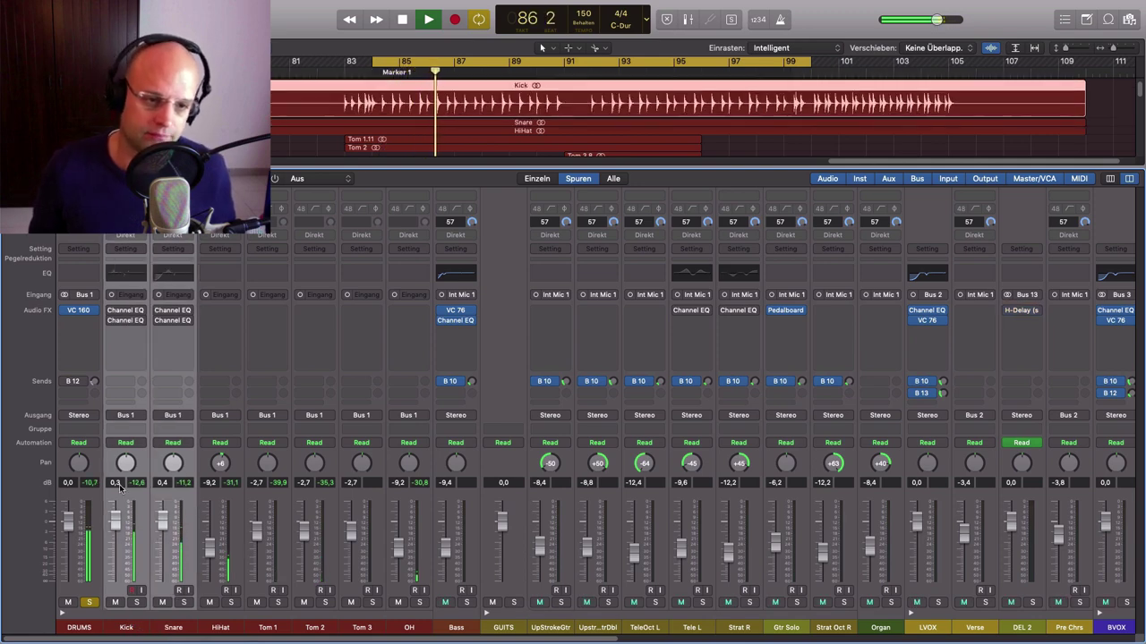
pyautogui.click(112, 322)
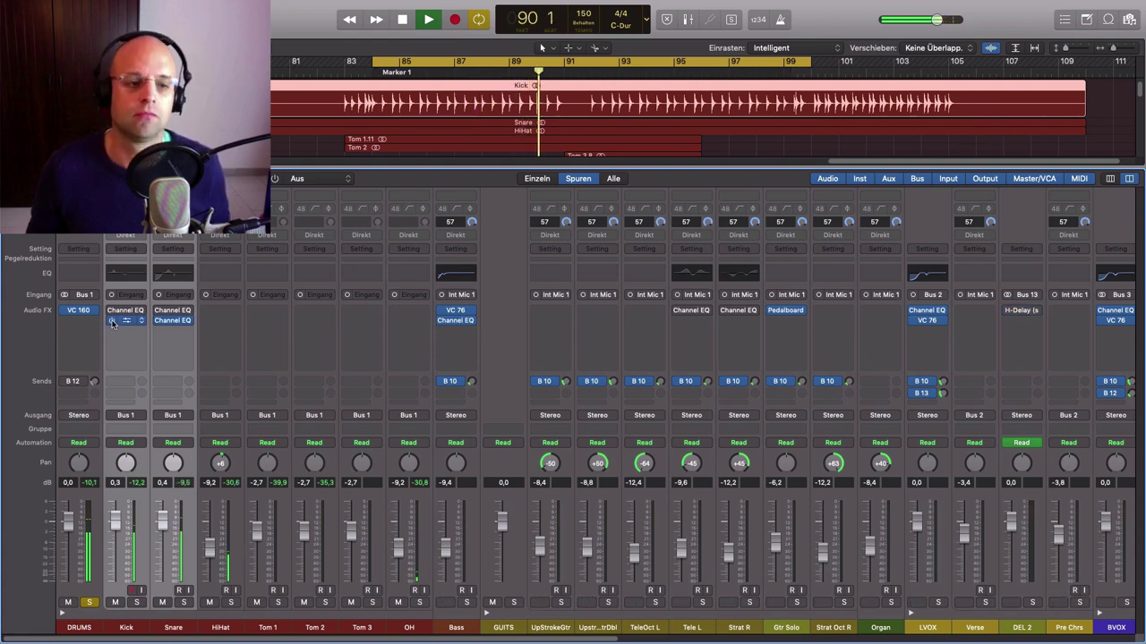
pyautogui.press('space')
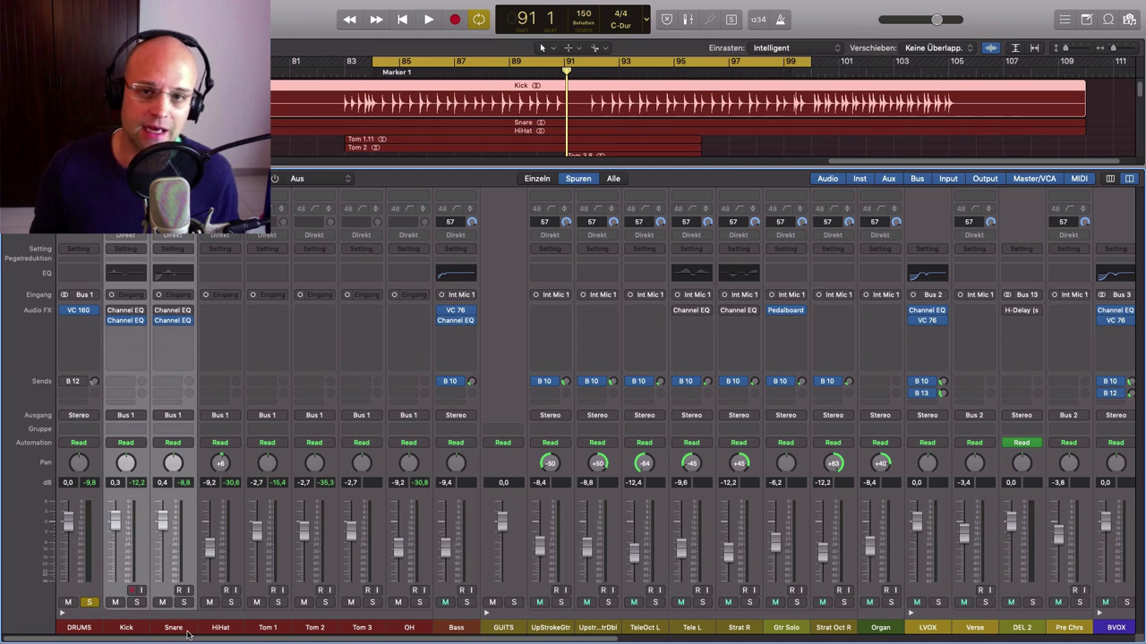
# - Unsolo the DRUMS group and play the full mix with the second kick and snare Channel EQs off, switching them back on during playback
pyautogui.click(90, 602)
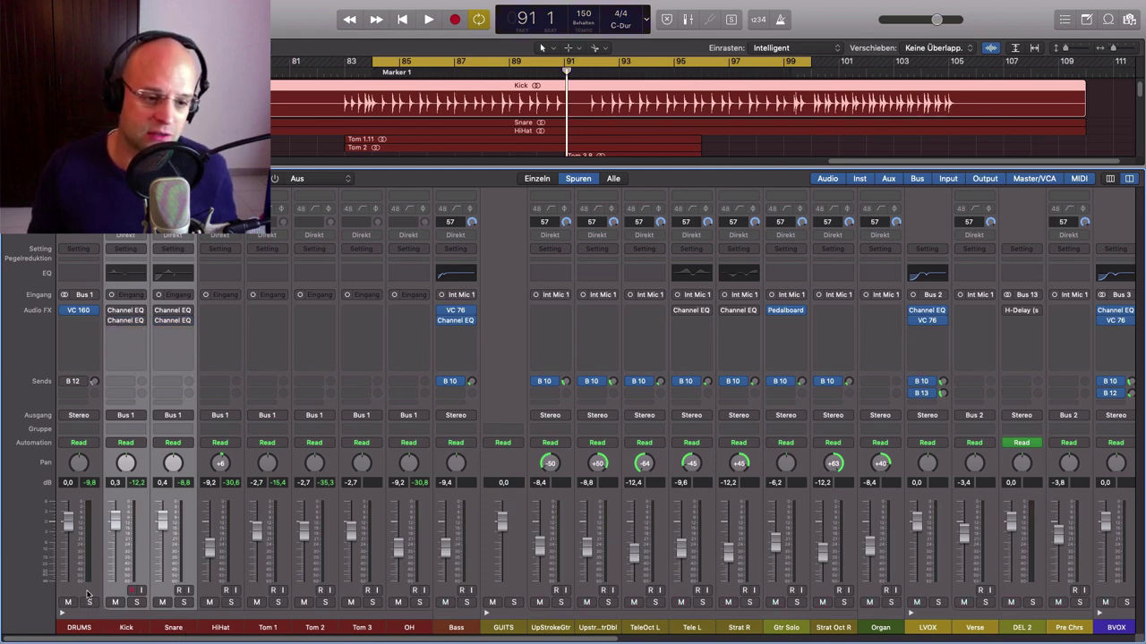
pyautogui.press('space')
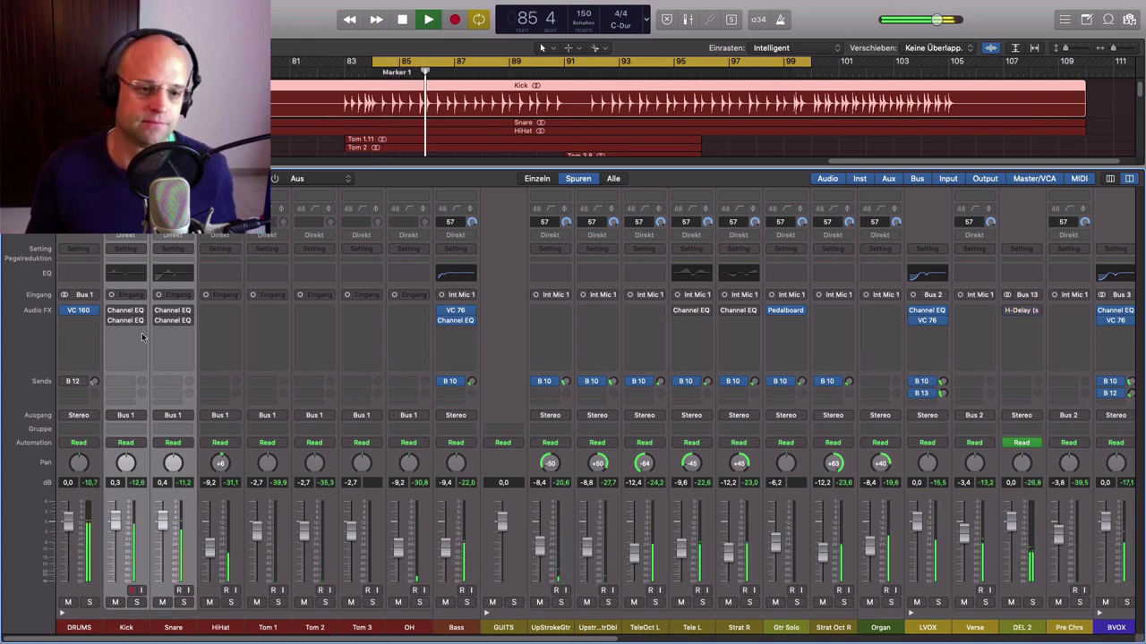
pyautogui.moveTo(108, 322)
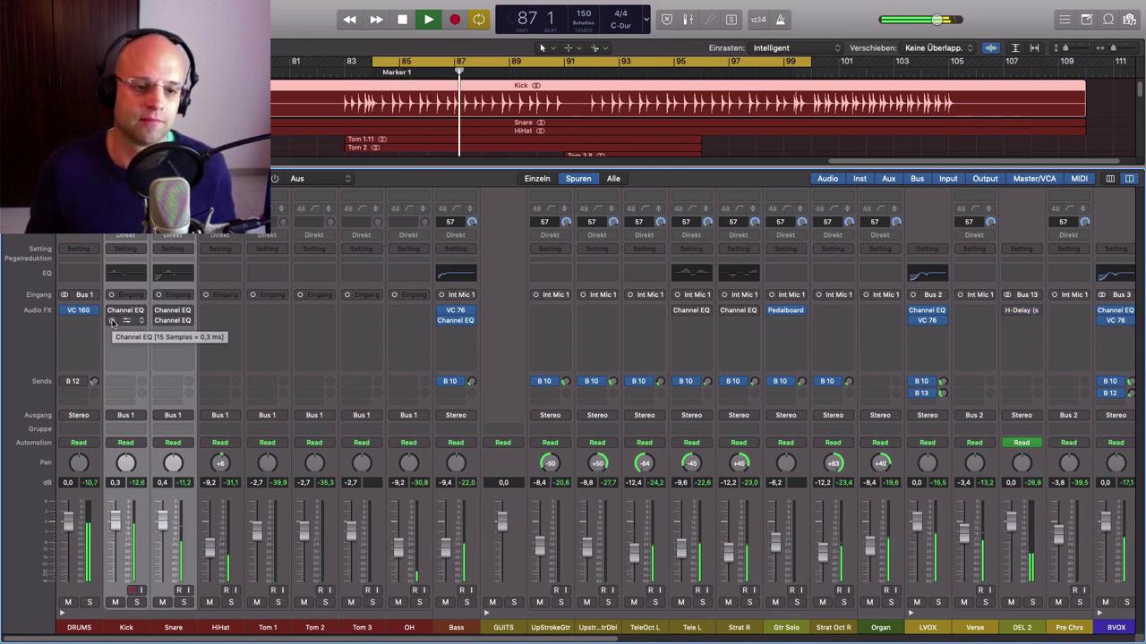
pyautogui.click(112, 321)
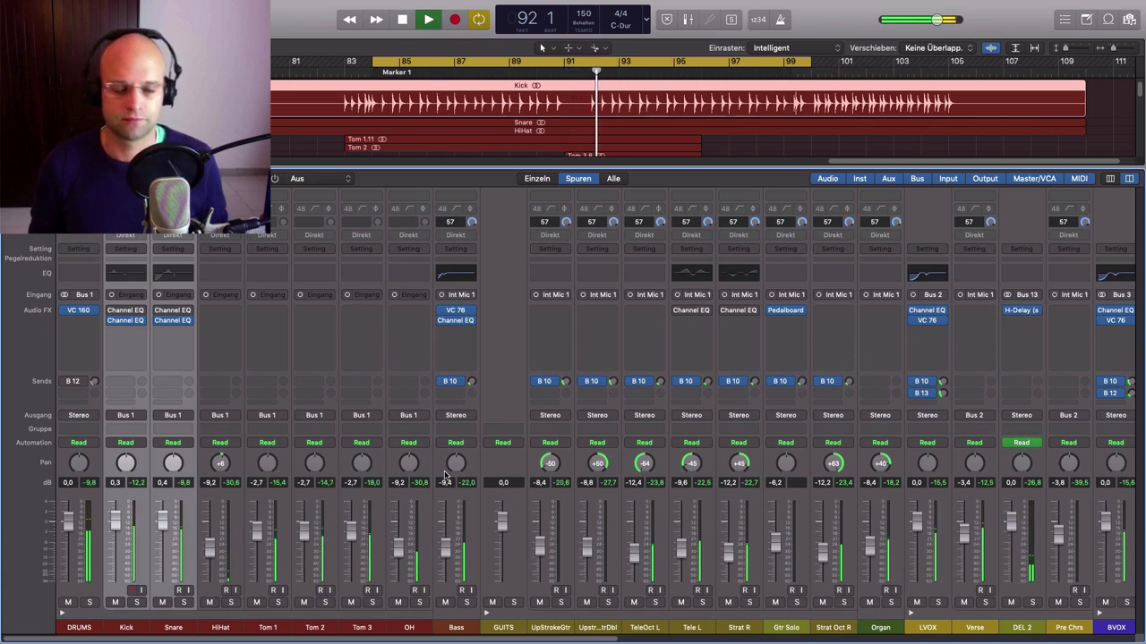
pyautogui.press('space')
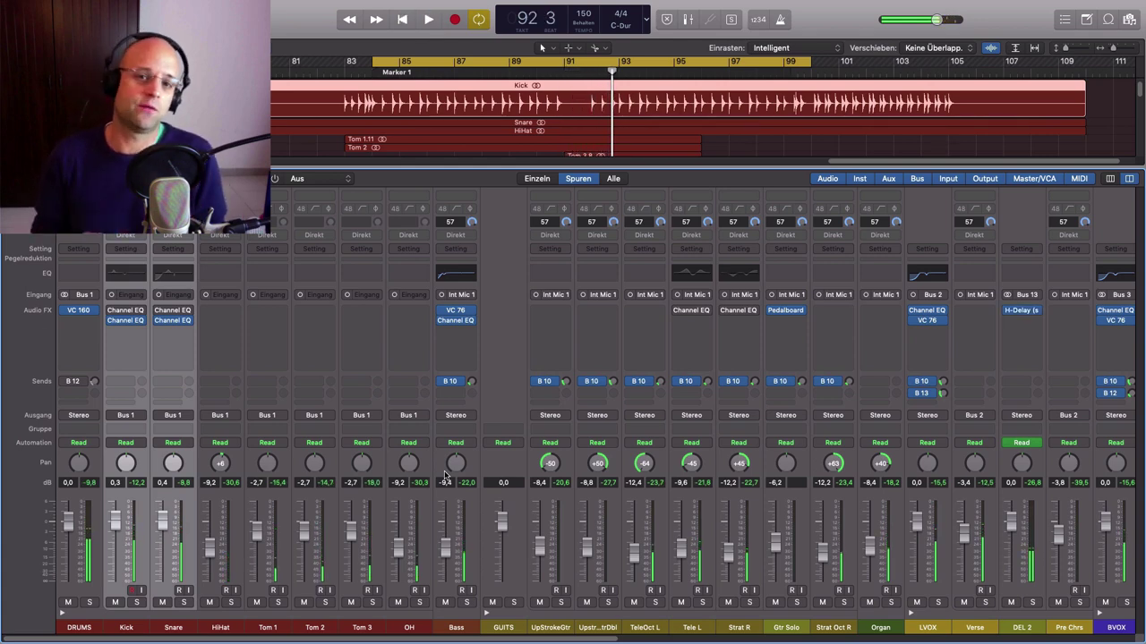